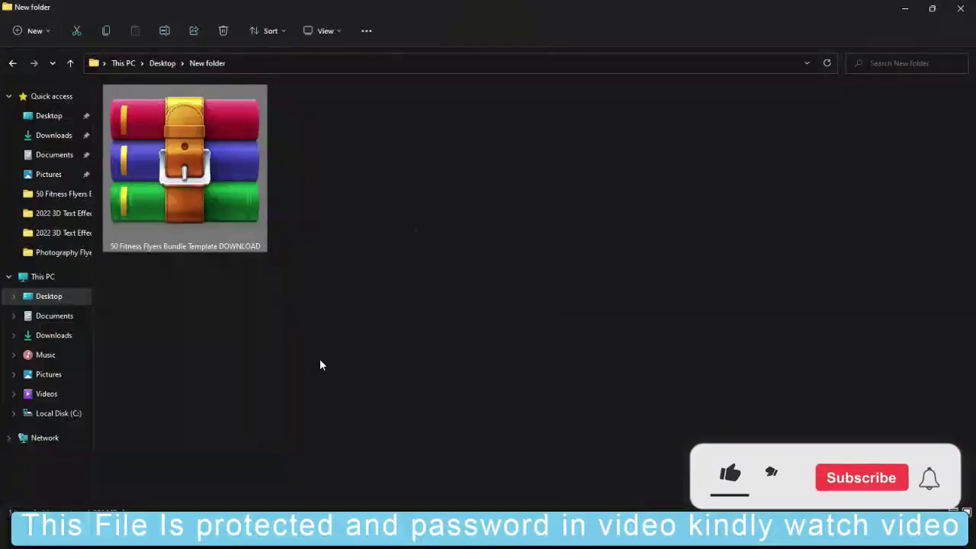
- Extract the password-protected fitness flyers bundle into a same-named folder, supplying its password
right_click(256, 228)
click(330, 399)
click(412, 185)
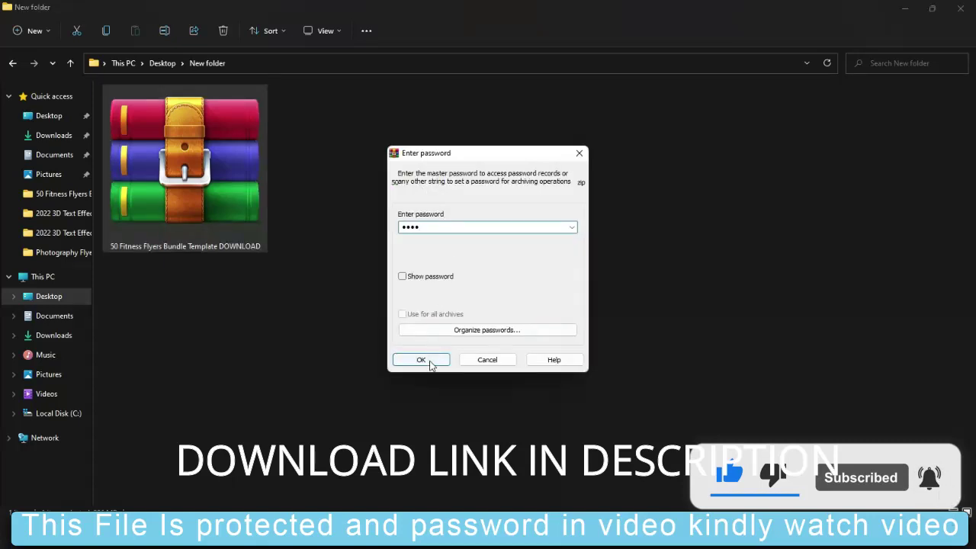
click(421, 359)
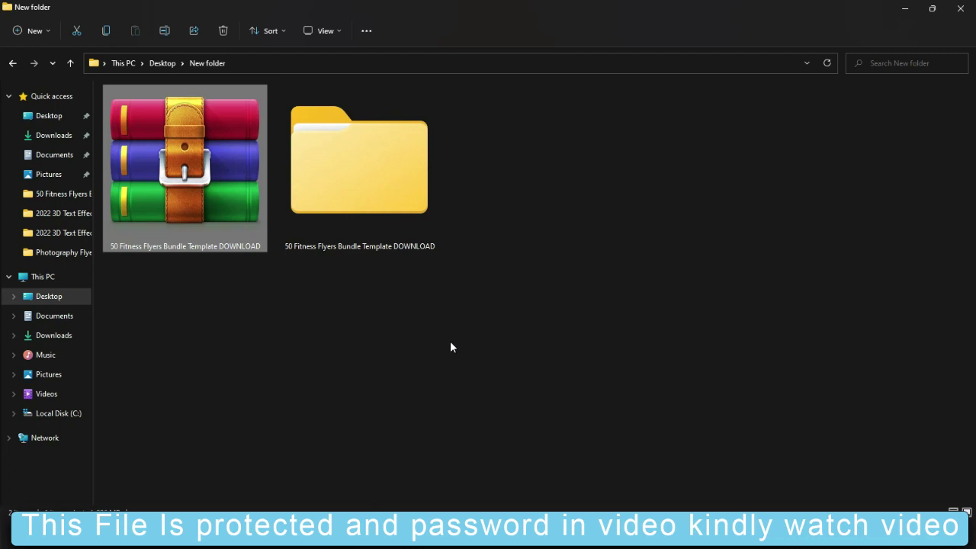
- Open the extracted bundle and its inner folder, showing the 50 subfolders as large icons
double_click(375, 186)
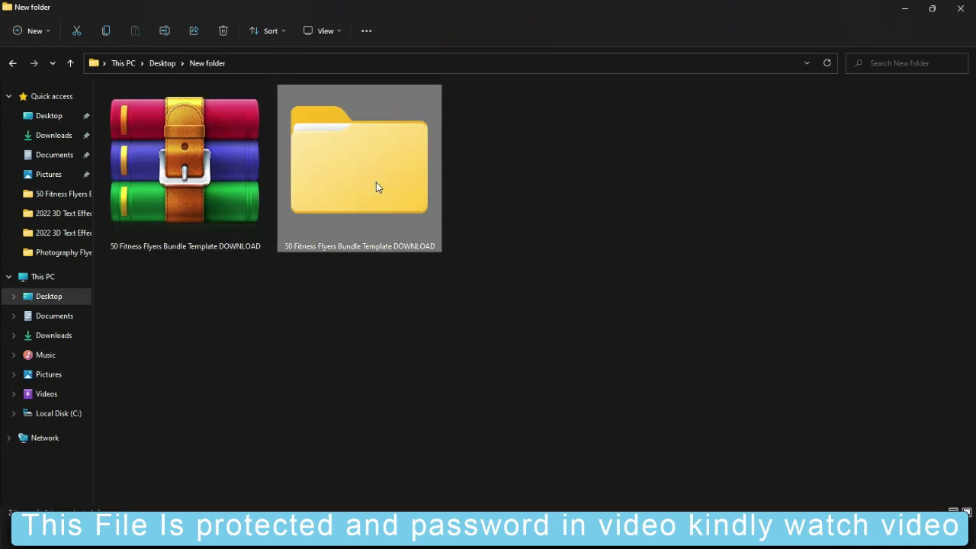
click(315, 31)
click(322, 62)
double_click(217, 171)
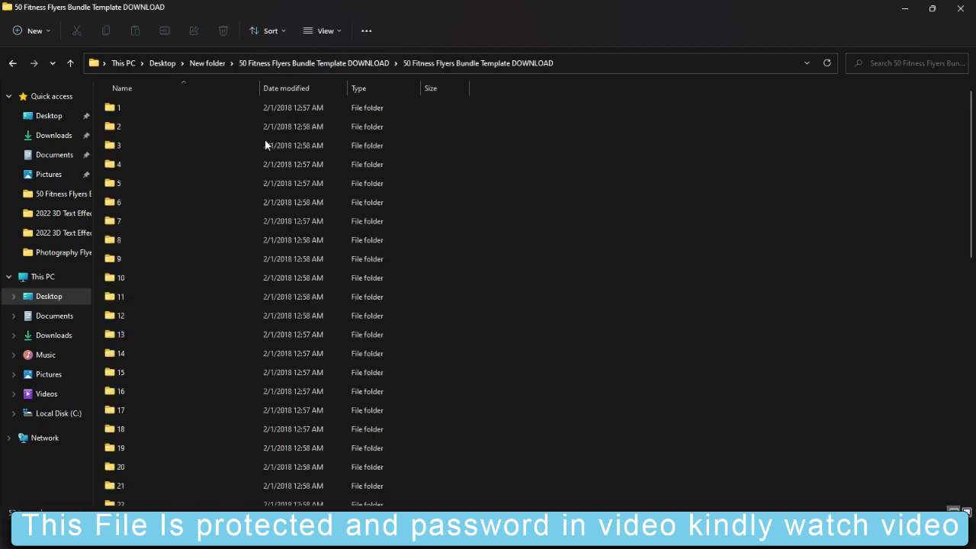
click(320, 30)
click(305, 80)
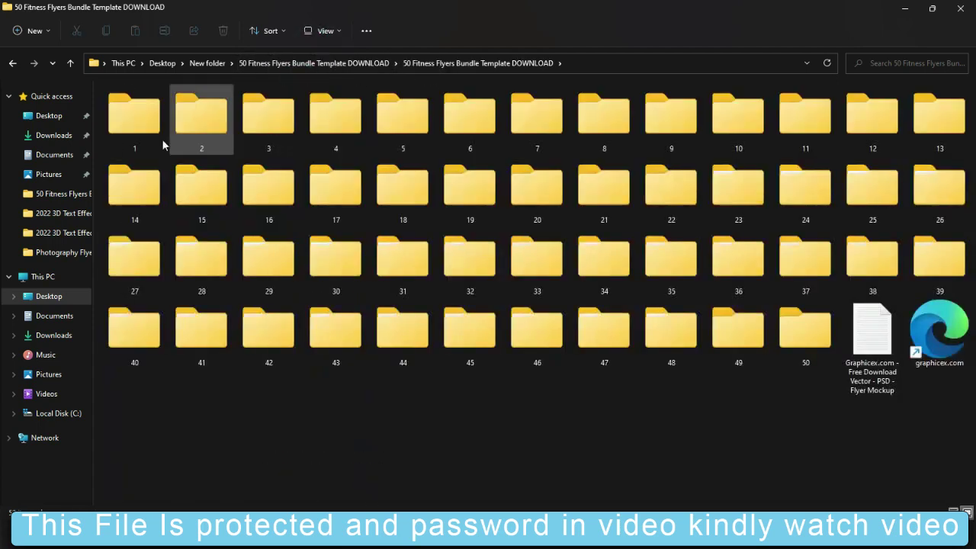
- Delete the two Graphicex promo files and open subfolder 1
click(855, 326)
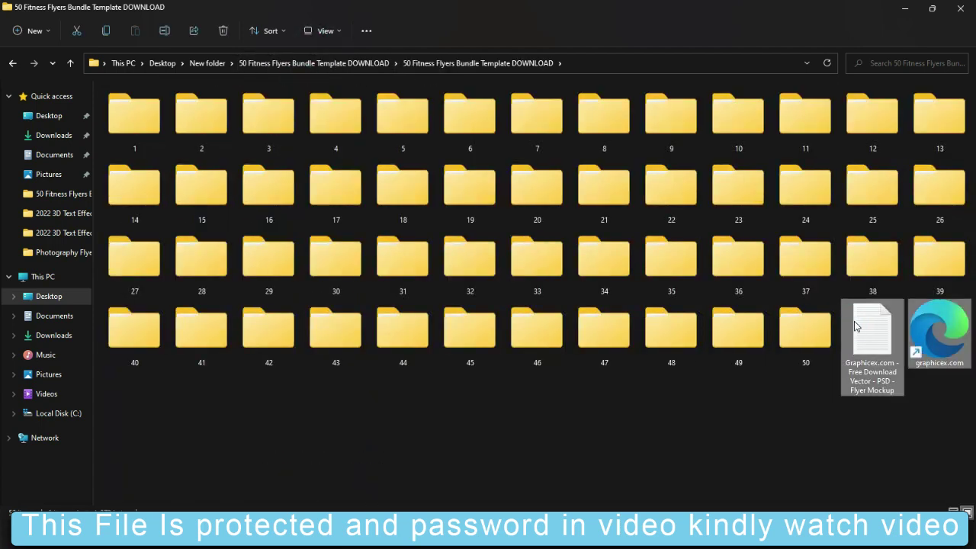
key(Delete)
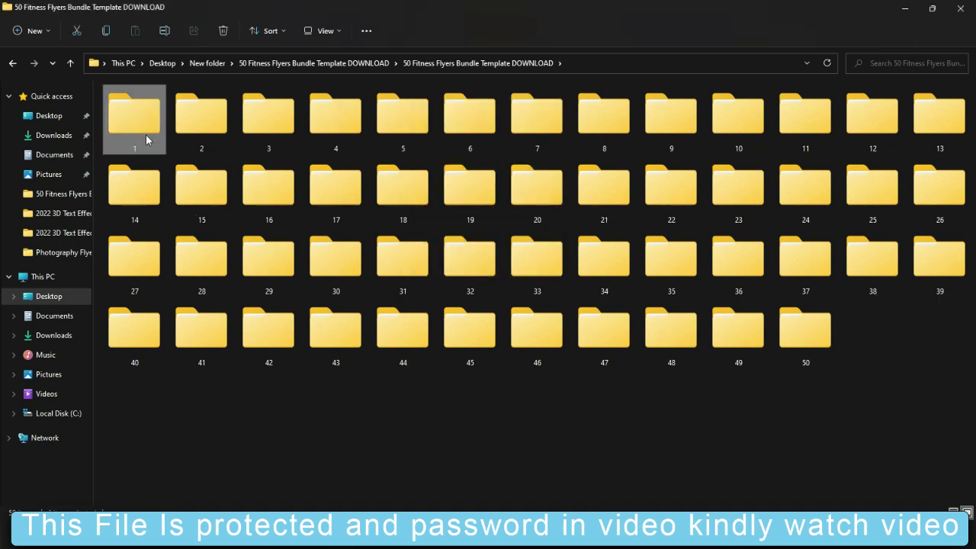
double_click(140, 134)
- Preview the Flyer Mock Up_01 images from subfolders 1 and 2 in Picasa
click(202, 136)
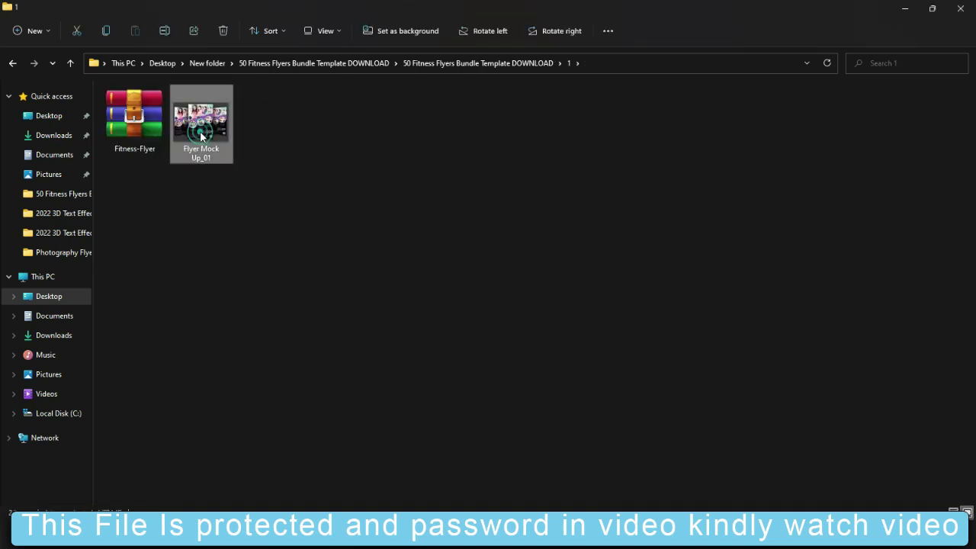
double_click(204, 136)
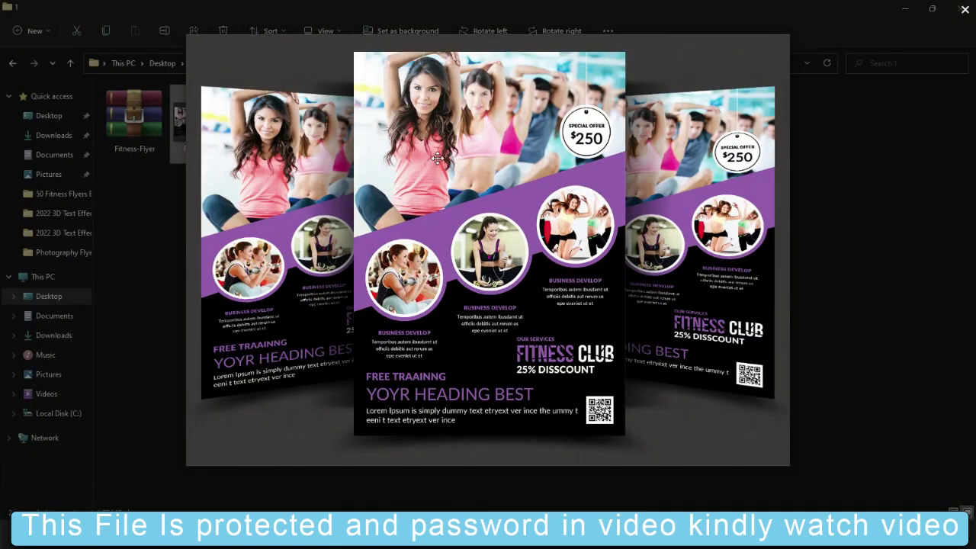
scroll(437, 158, up, 2)
scroll(648, 84, down, 2)
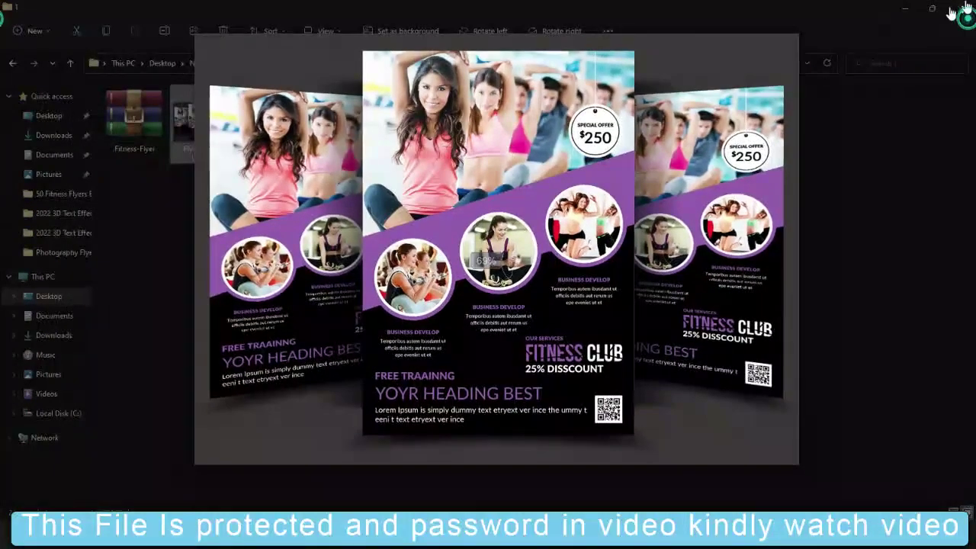
click(965, 11)
key(alt+Up)
double_click(216, 149)
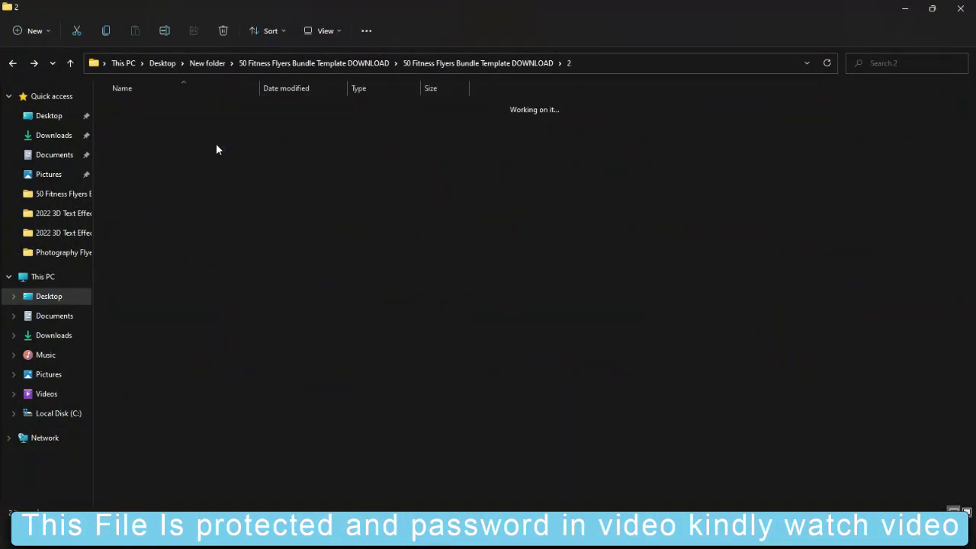
double_click(217, 142)
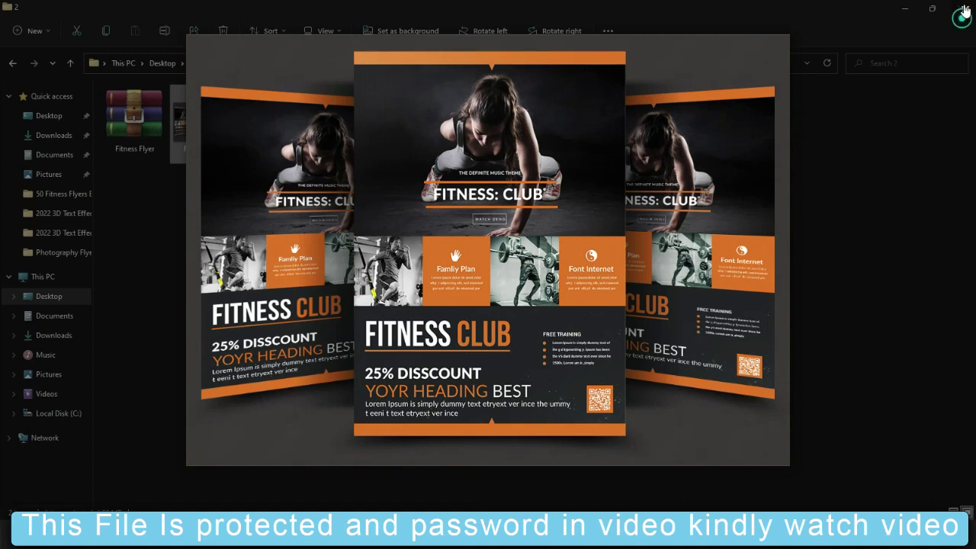
click(965, 11)
key(alt+Up)
- Preview the Flyer Mock Up_01 images from subfolders 3 and 4
double_click(283, 137)
double_click(225, 134)
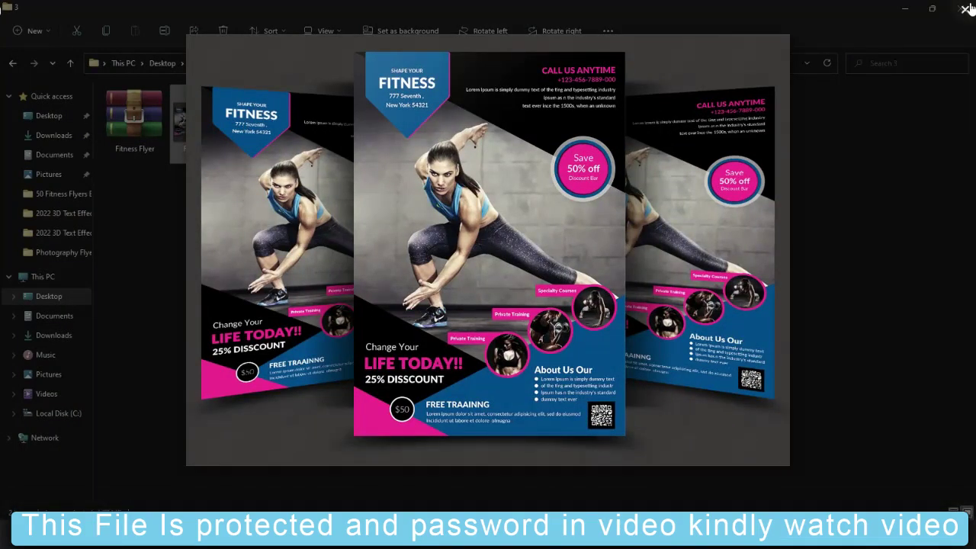
click(966, 10)
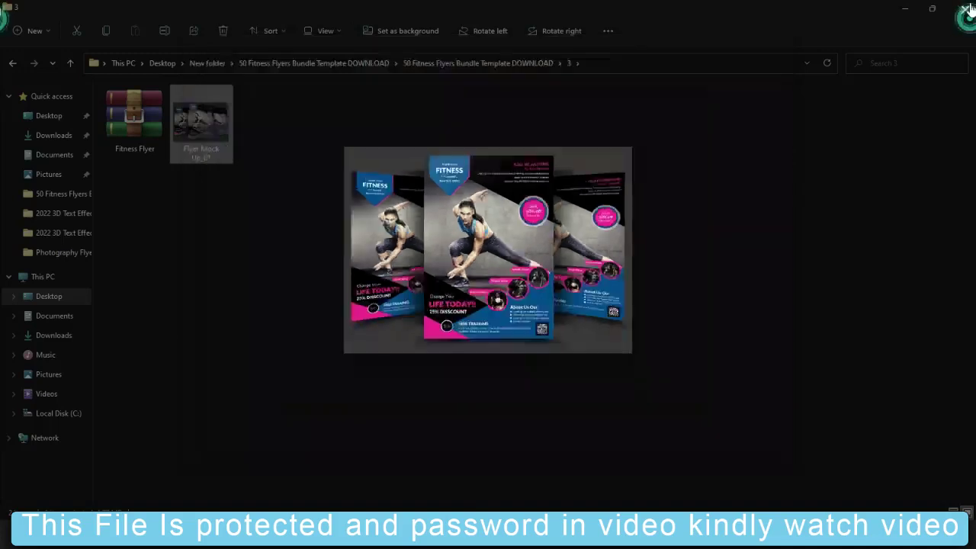
key(alt+Up)
double_click(331, 137)
double_click(202, 131)
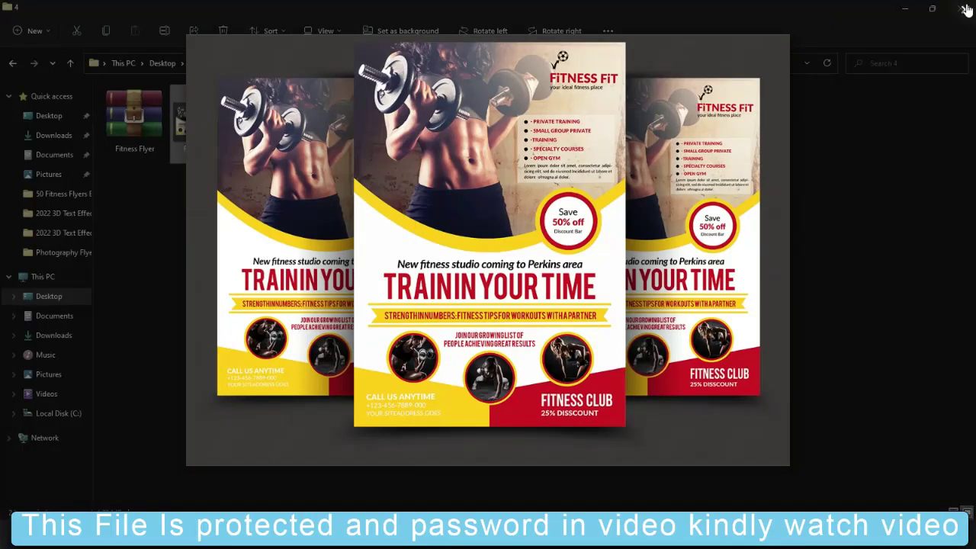
click(966, 10)
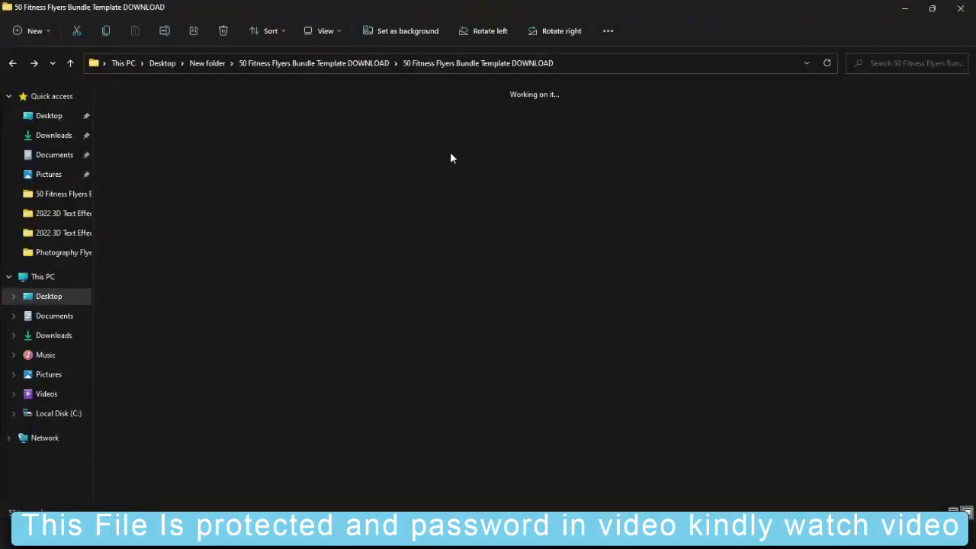
- Preview the Flyer Mock Up_01 images from subfolders 5 and 6 in Picasa
double_click(405, 141)
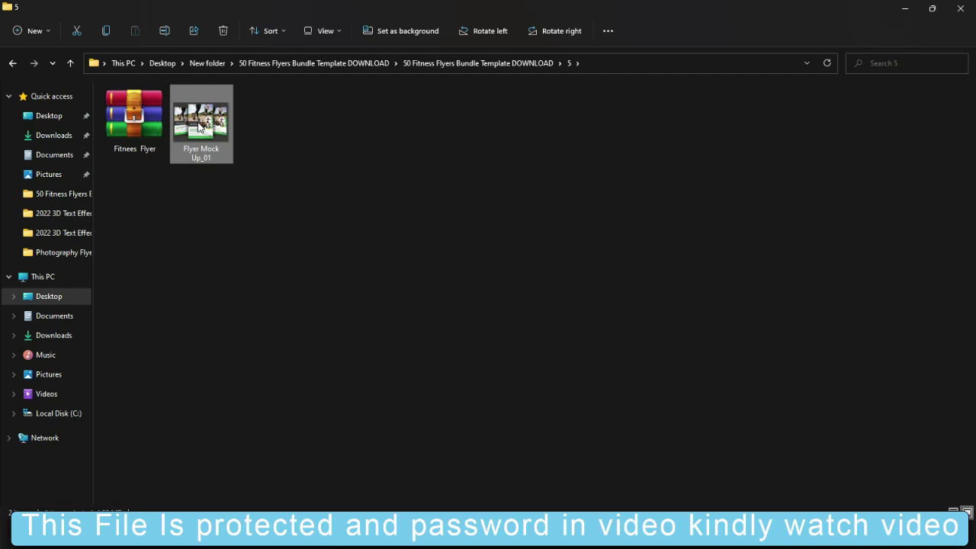
double_click(199, 127)
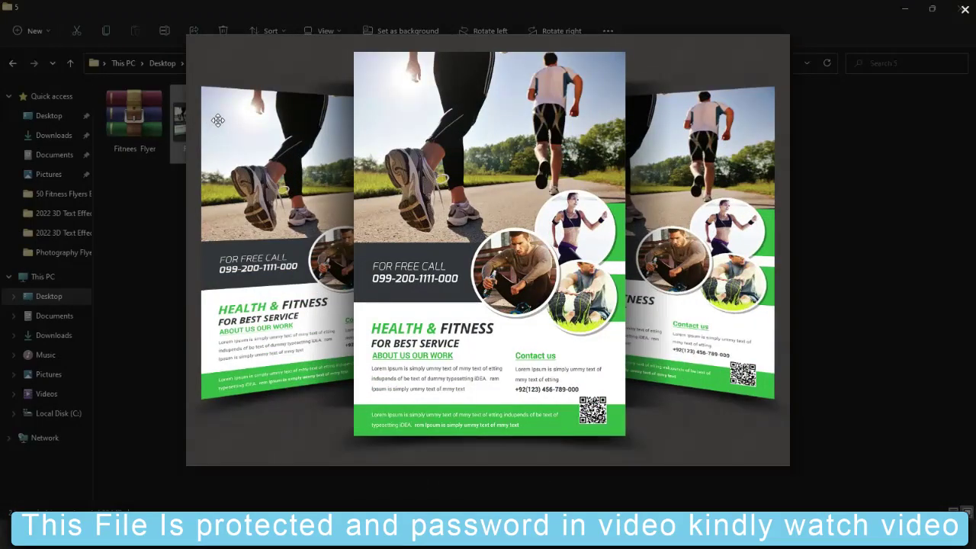
click(962, 9)
key(alt+Up)
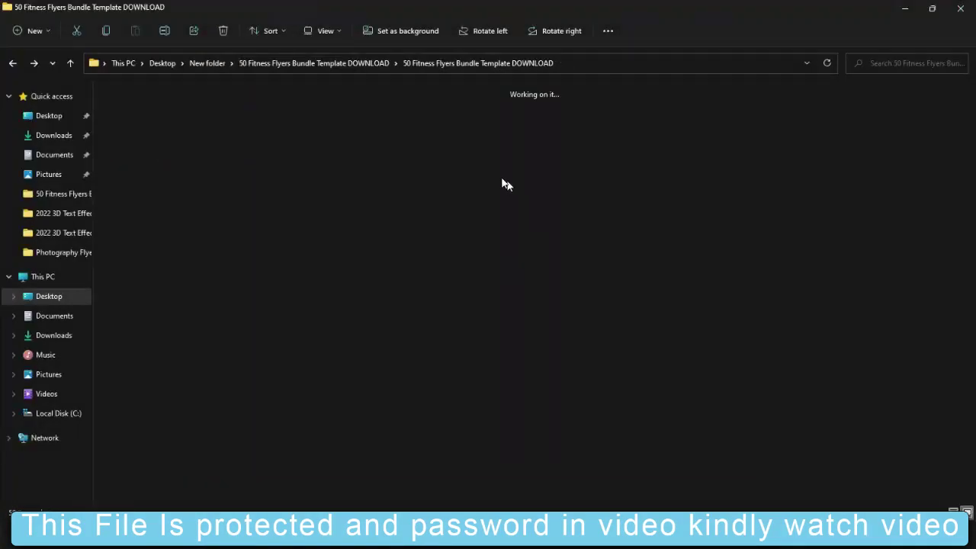
double_click(471, 116)
double_click(201, 125)
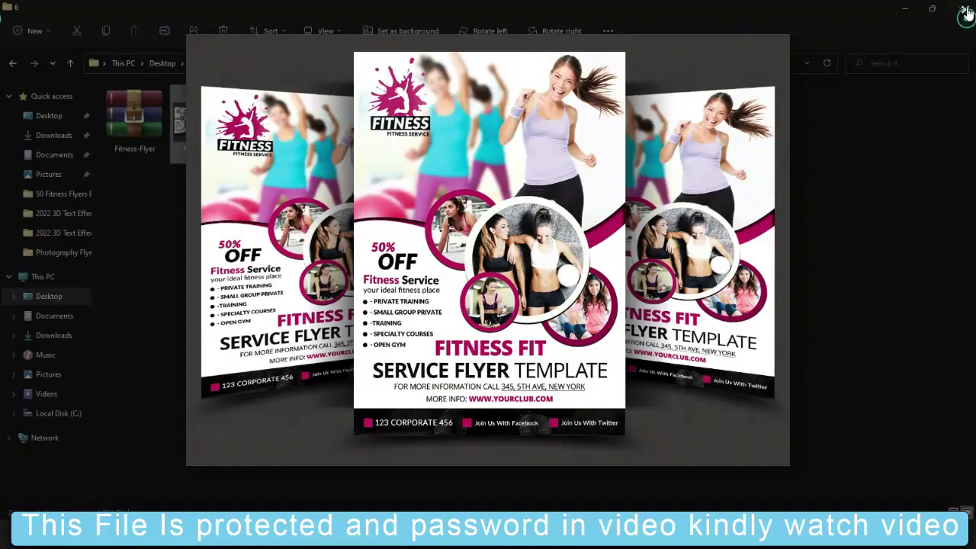
click(963, 9)
key(alt+Up)
- Preview the Flyer Mock Up_01 images from subfolders 7 and 8
double_click(536, 116)
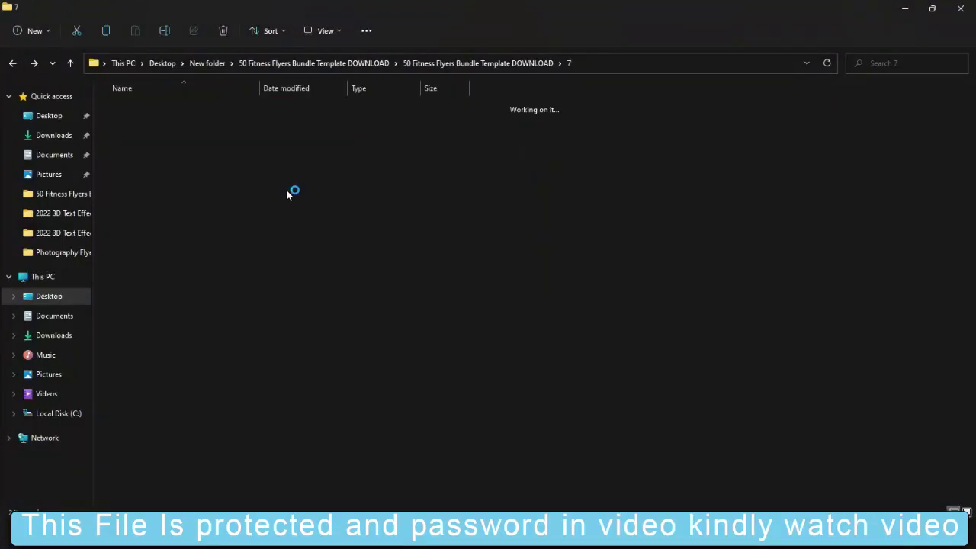
double_click(232, 135)
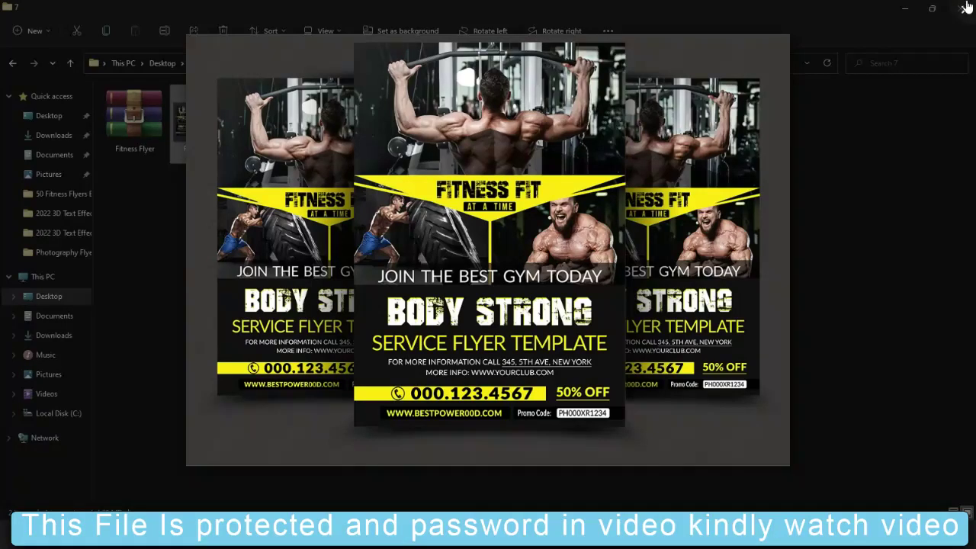
click(964, 9)
key(alt+Up)
double_click(604, 116)
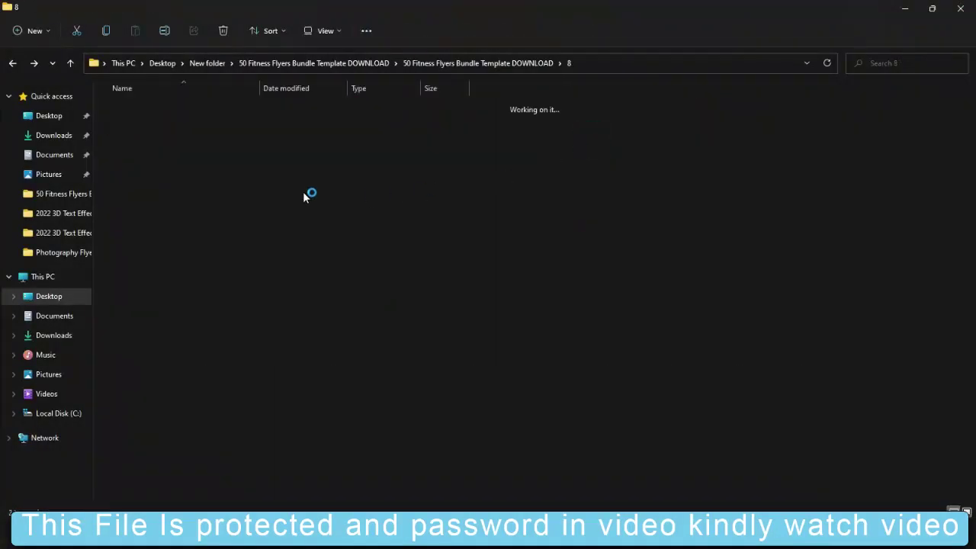
double_click(225, 136)
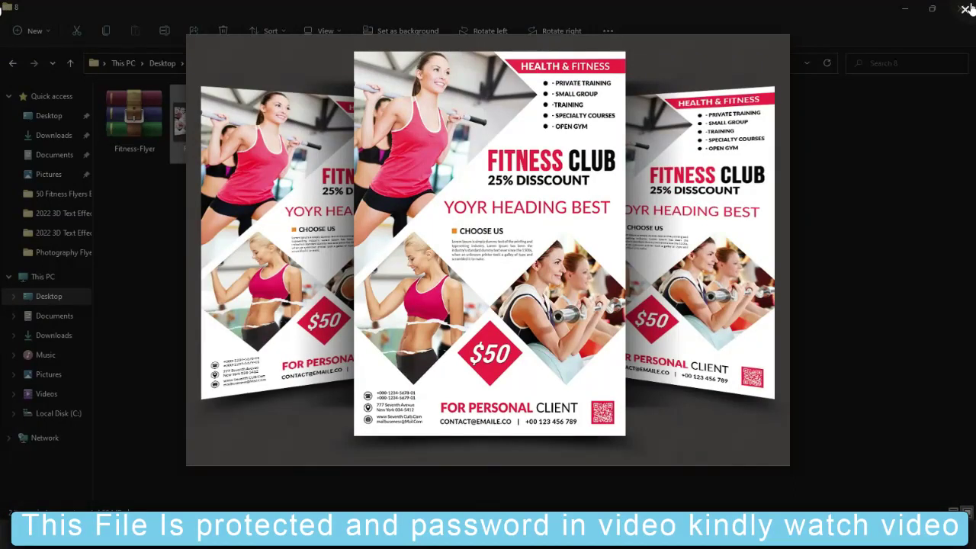
click(967, 10)
- Preview the Flyer Mock Up_01 images from subfolders 9 and 10
key(alt+Up)
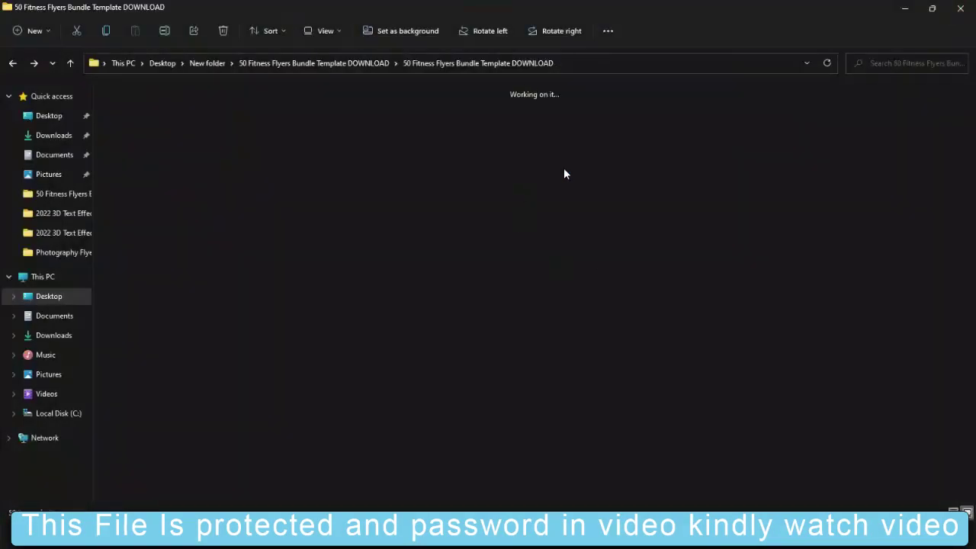
double_click(686, 143)
double_click(214, 131)
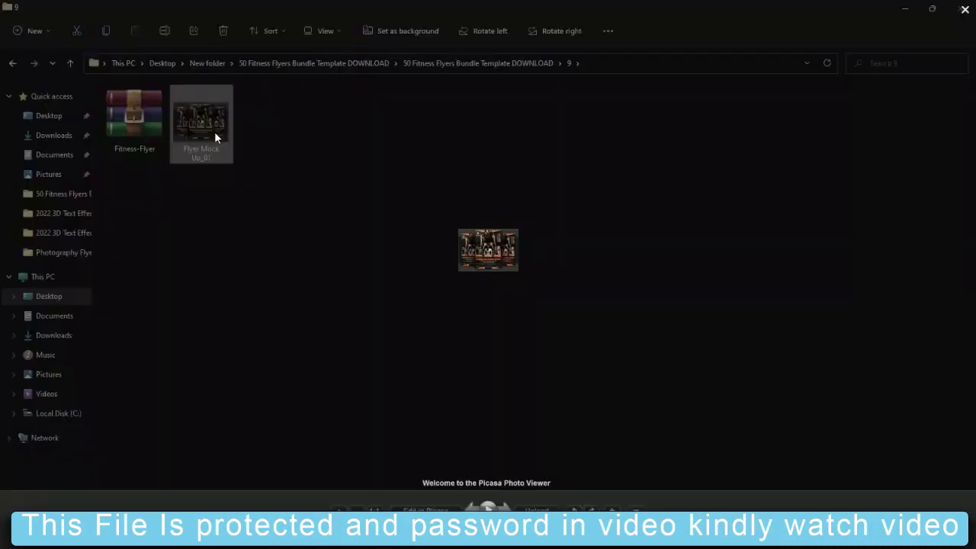
click(965, 9)
key(alt+Up)
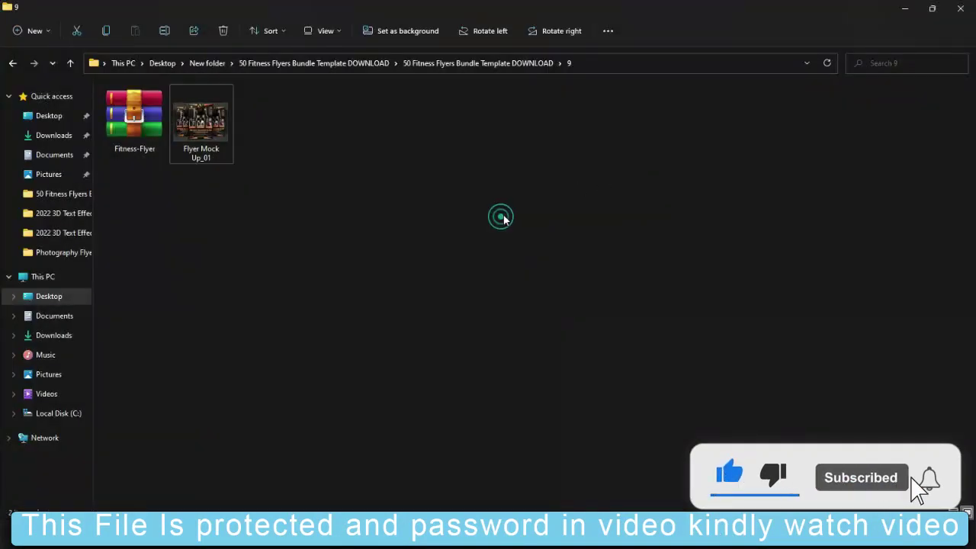
double_click(743, 144)
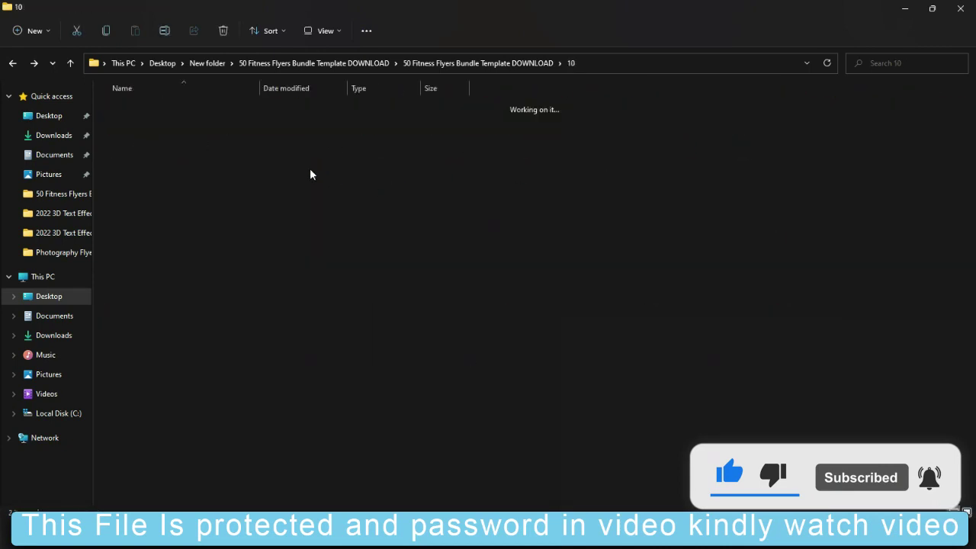
double_click(138, 141)
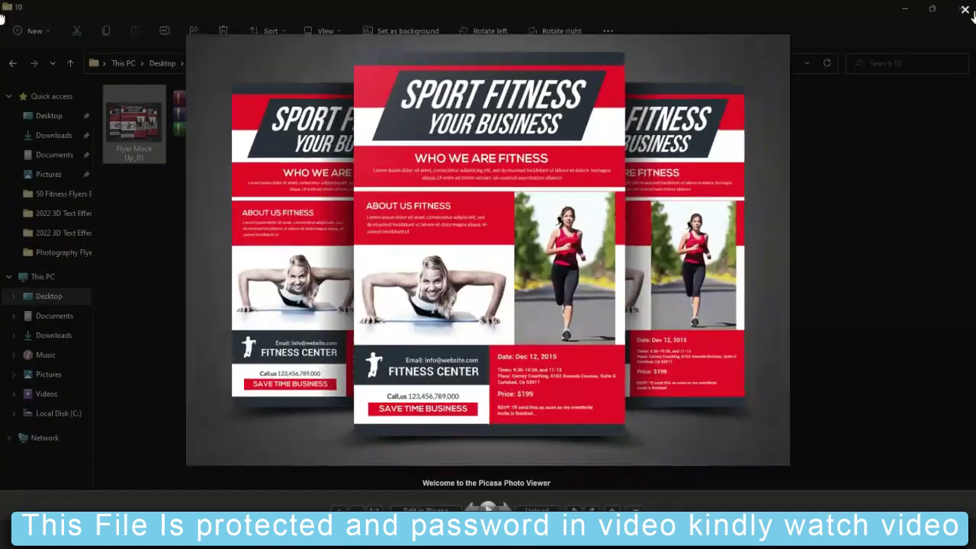
key(Escape)
key(alt+Up)
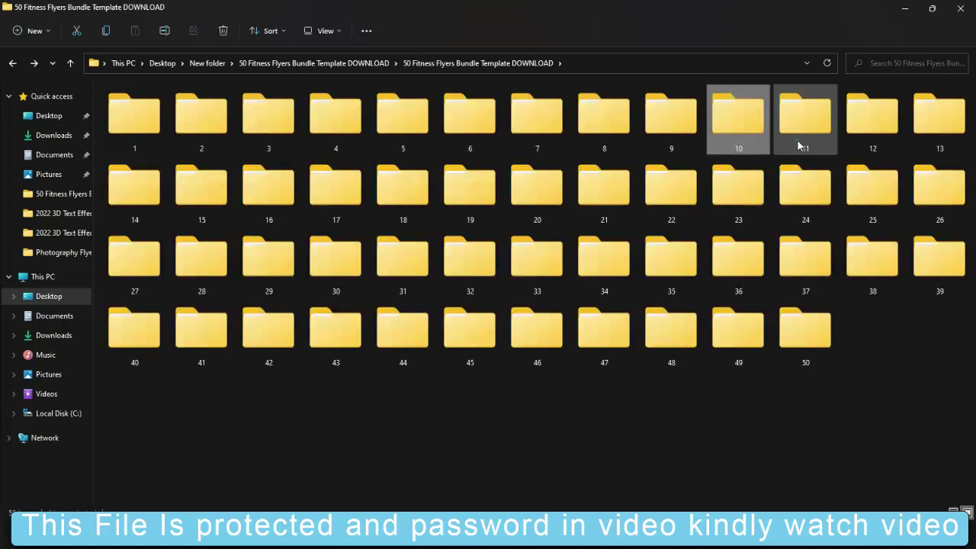
- Preview the Flyer Mock Up_01 images from subfolders 11 and 12
double_click(800, 141)
double_click(223, 134)
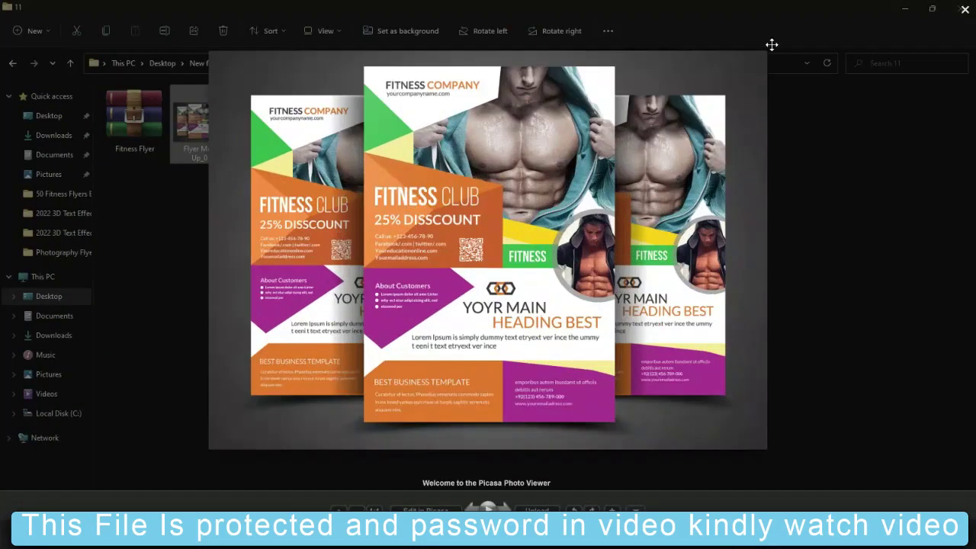
click(693, 304)
key(alt+Up)
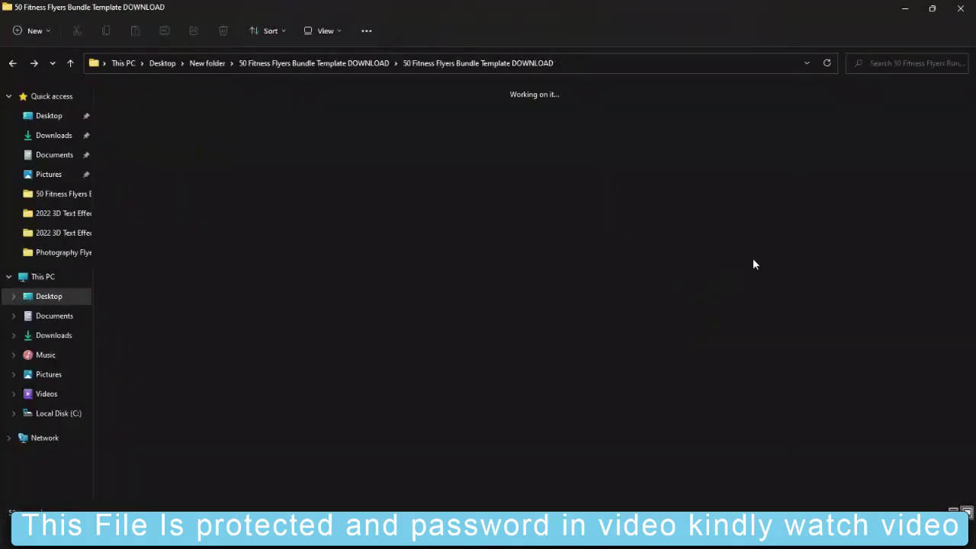
double_click(873, 122)
double_click(133, 122)
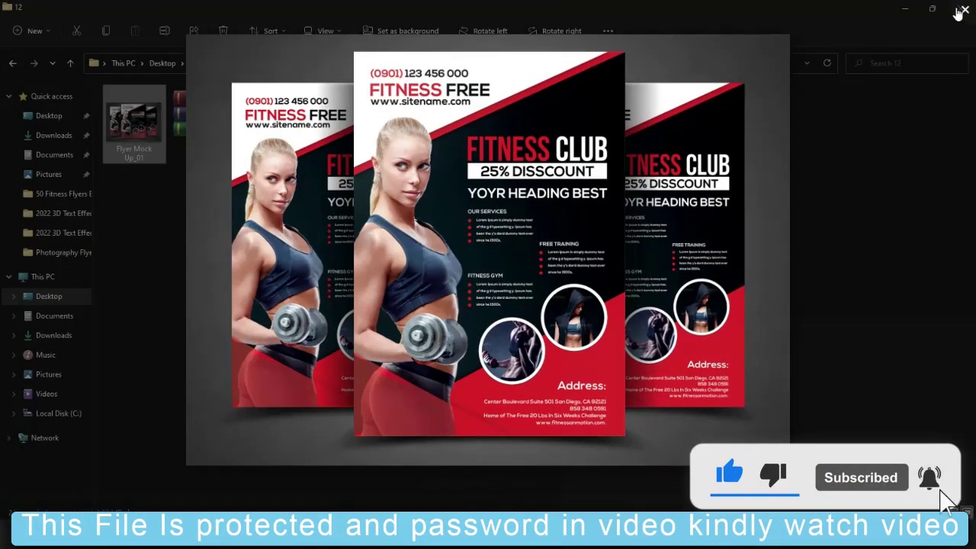
click(965, 13)
key(alt+Up)
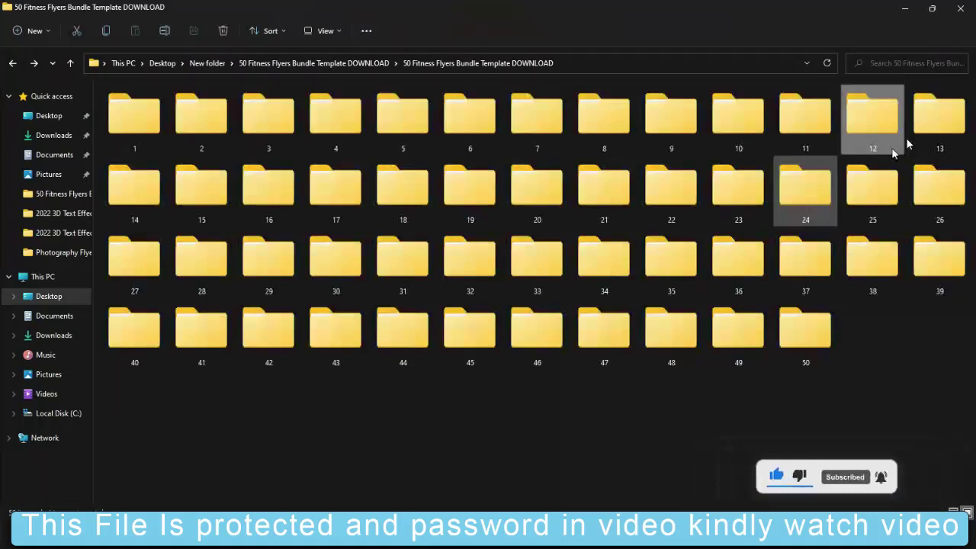
- Preview the flyer mockups from subfolders 13, 14 and 15
double_click(941, 122)
double_click(199, 141)
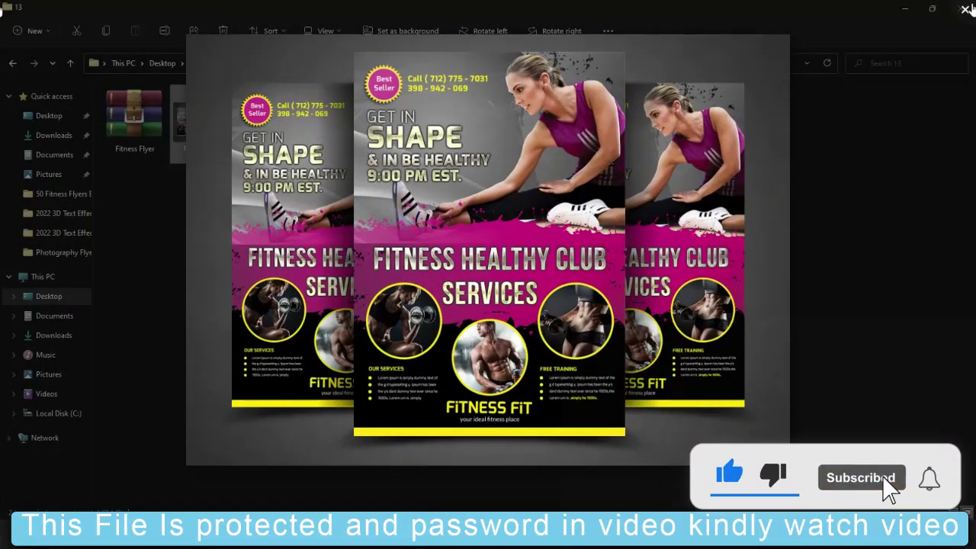
click(964, 9)
key(alt+Up)
double_click(139, 183)
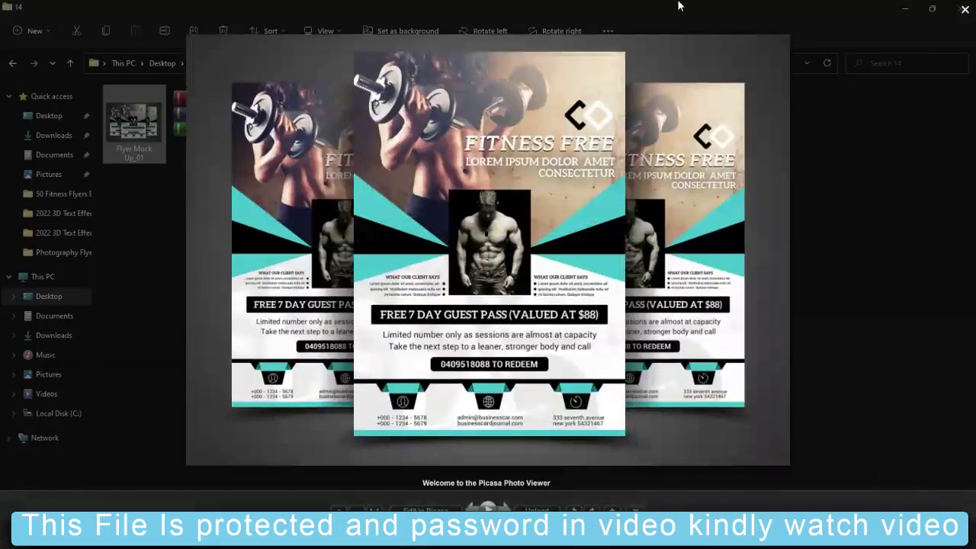
click(825, 140)
key(alt+Up)
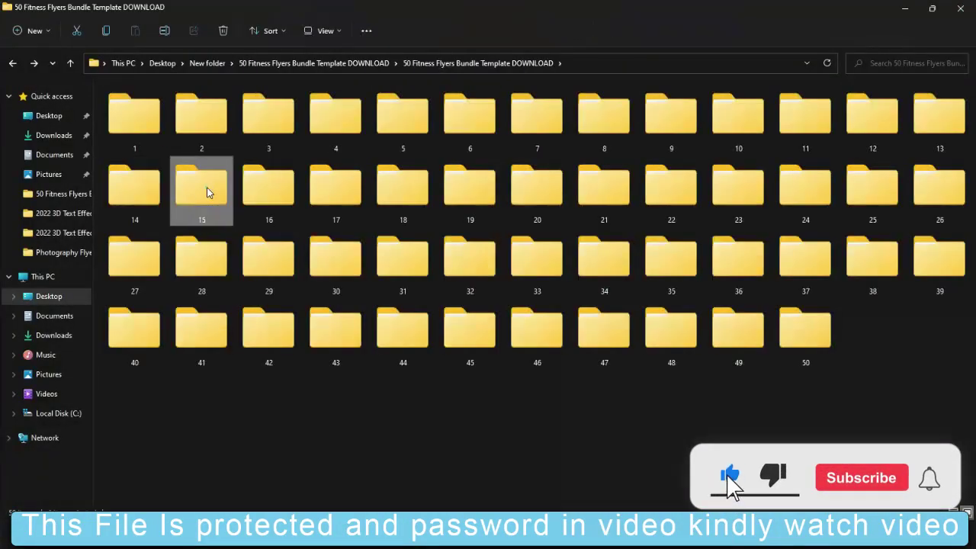
double_click(206, 187)
double_click(181, 141)
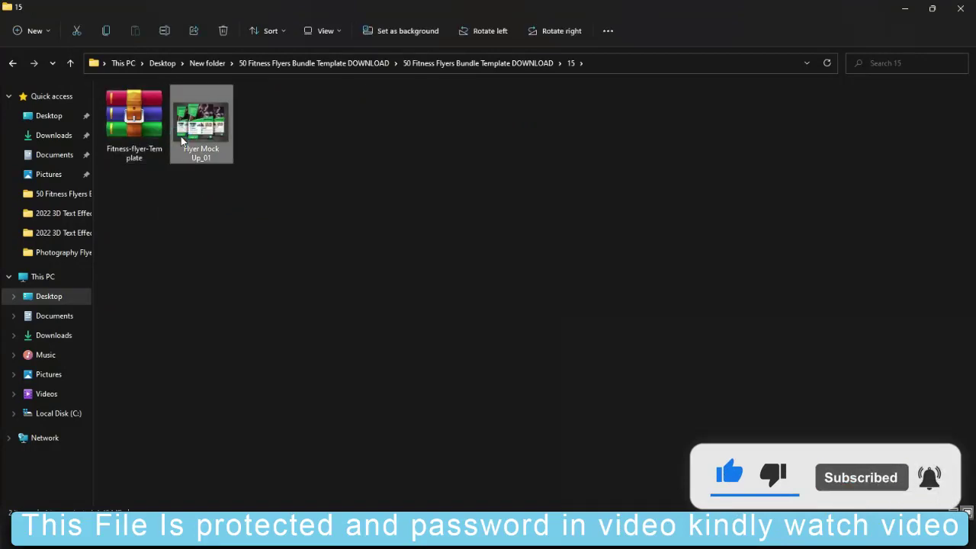
key(Escape)
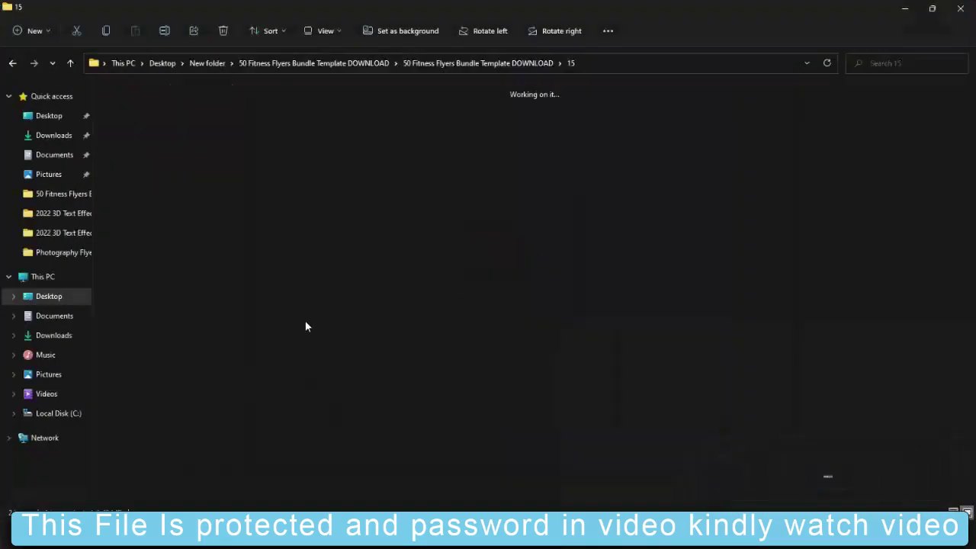
key(alt+Up)
- Preview the flyer mockups from subfolders 16, 17 and 18
double_click(288, 218)
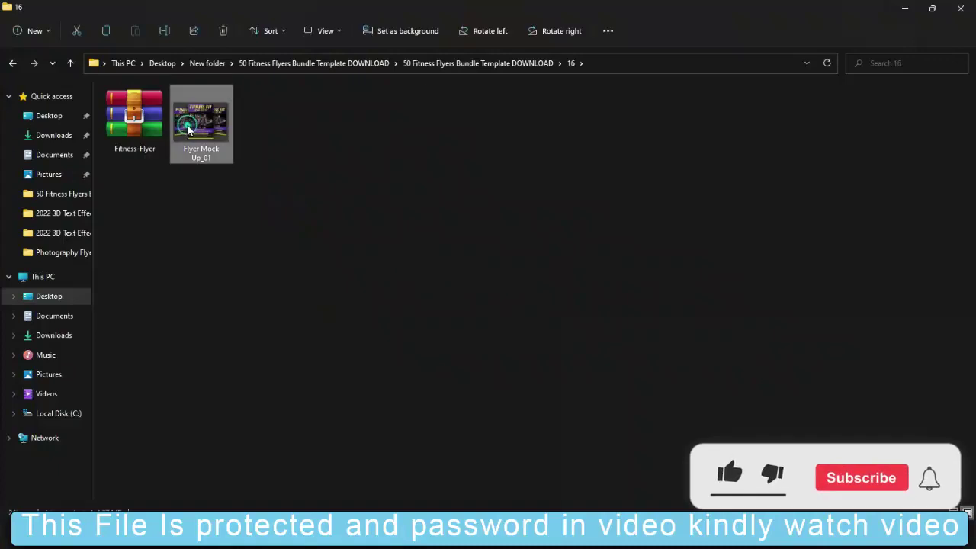
double_click(189, 131)
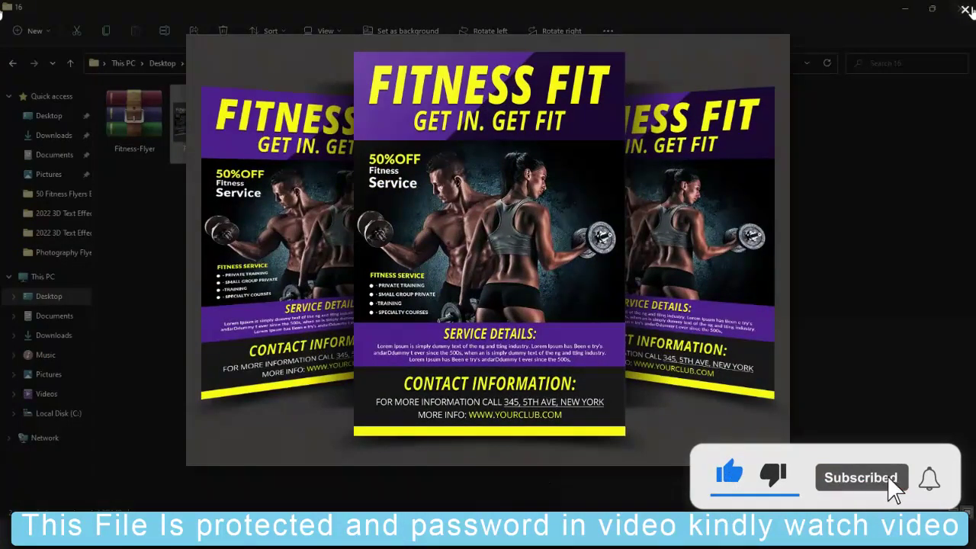
click(965, 9)
key(alt+Up)
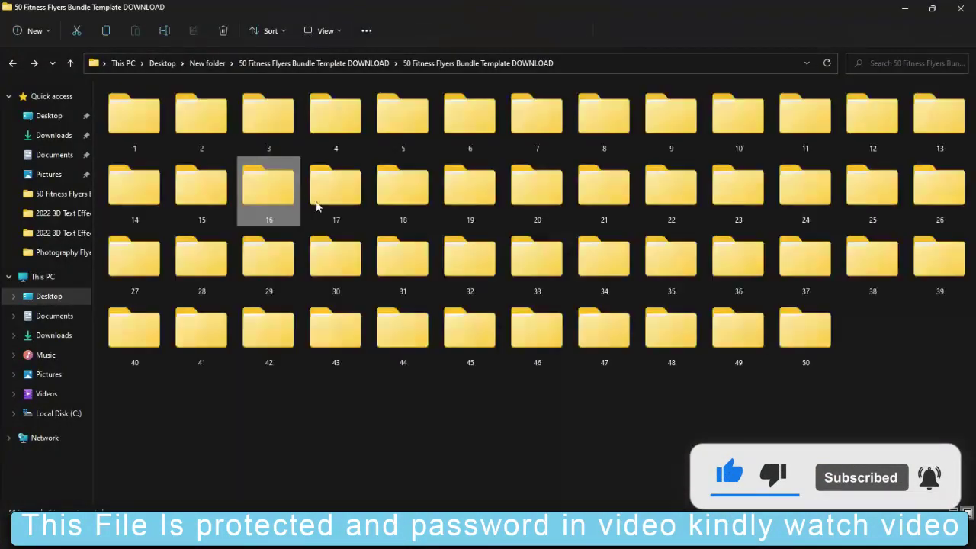
double_click(327, 201)
double_click(189, 131)
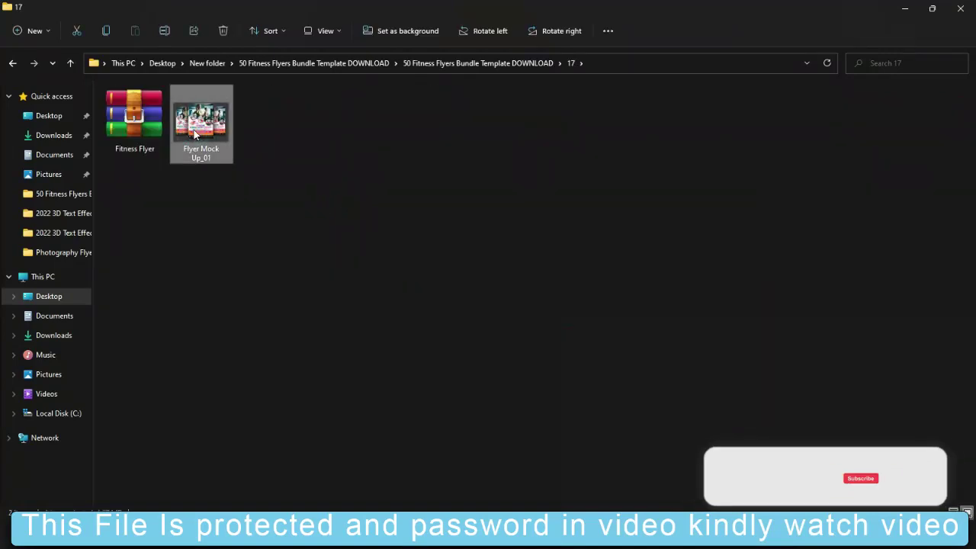
click(965, 9)
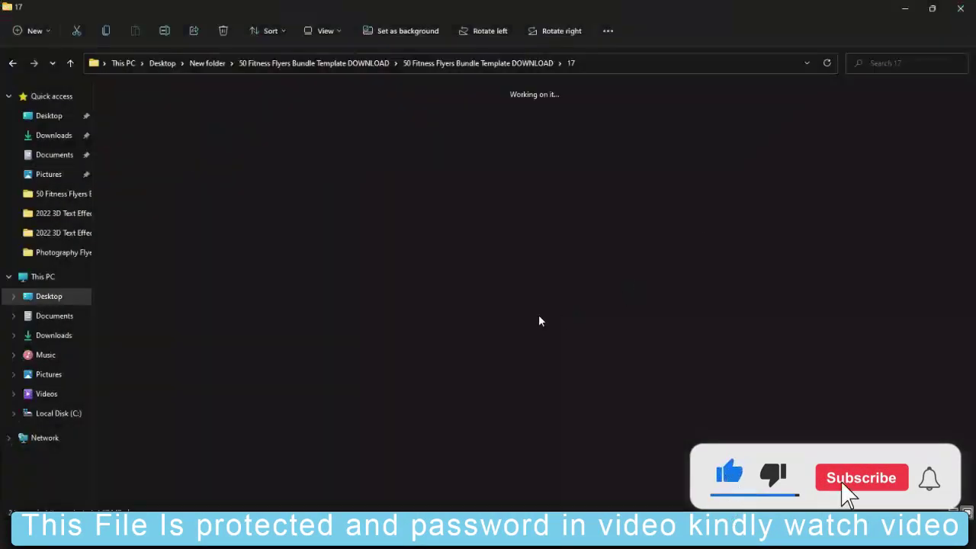
key(alt+Up)
double_click(416, 200)
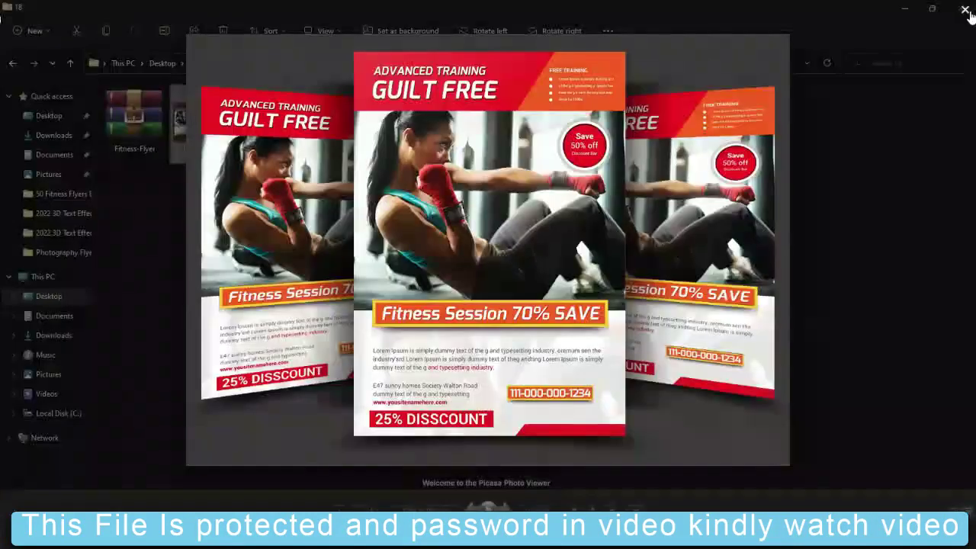
scroll(543, 229, down, 5)
click(544, 234)
key(alt+Up)
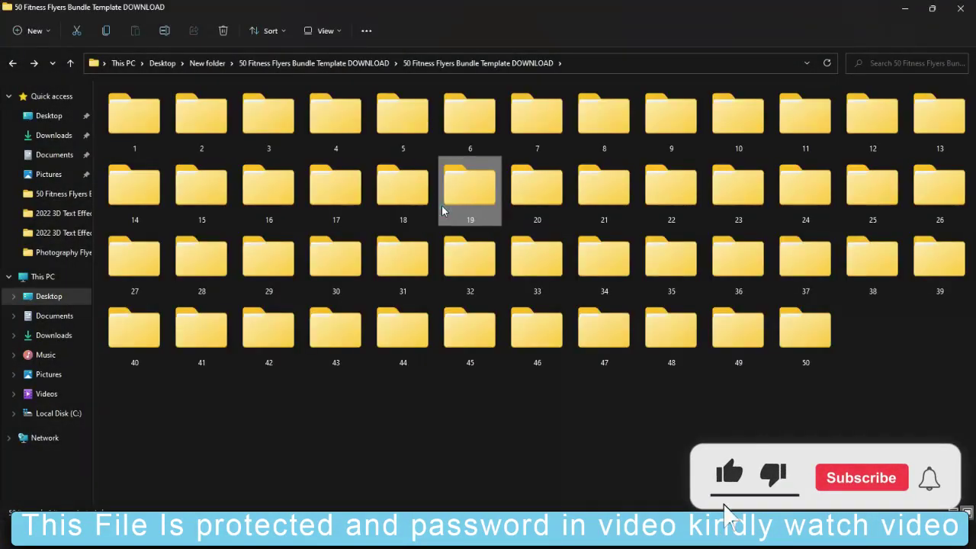
- Preview the flyer mockups from subfolders 19 and 20
double_click(458, 199)
double_click(186, 141)
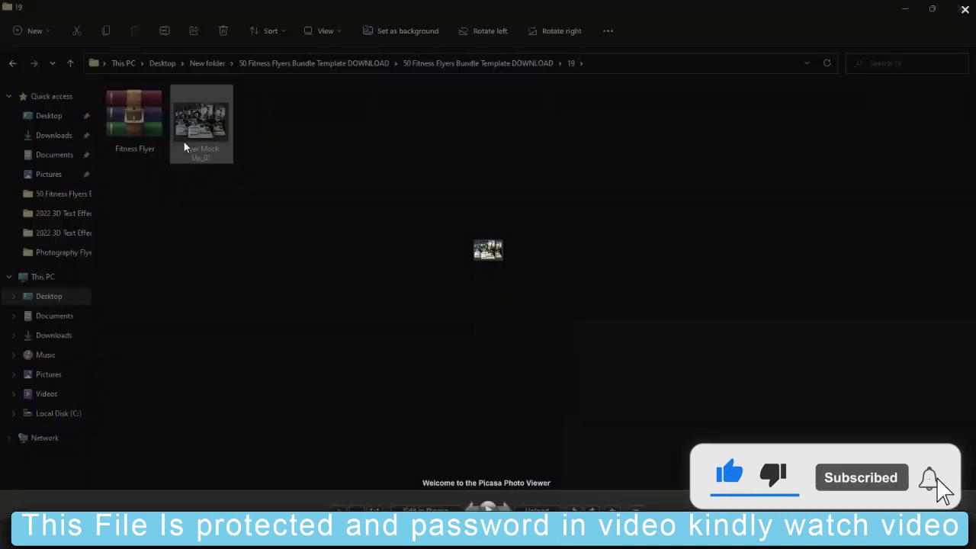
click(964, 11)
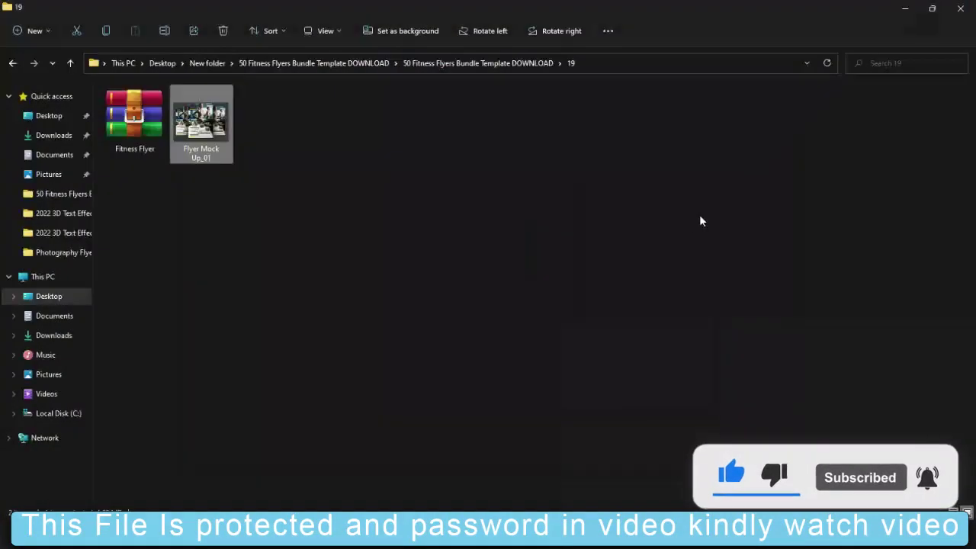
key(alt+Up)
double_click(537, 190)
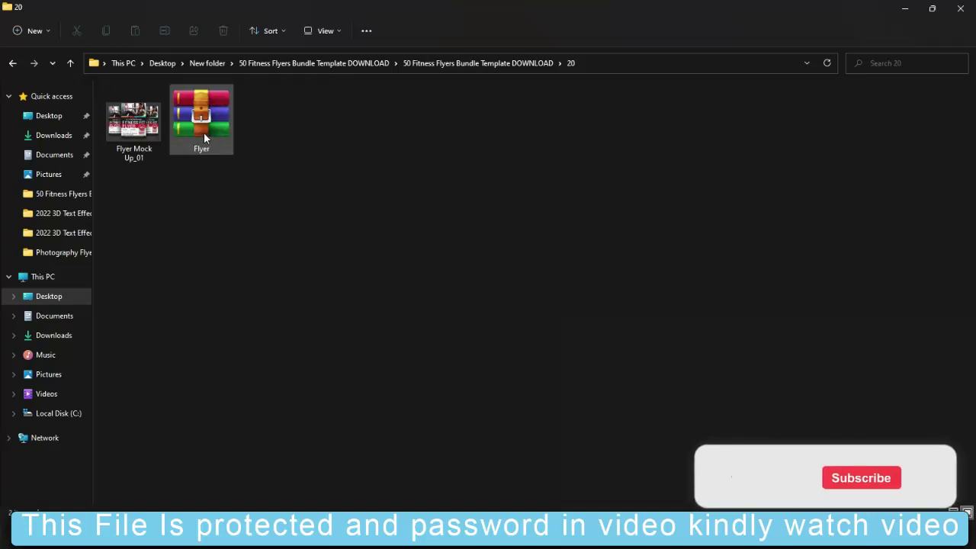
click(149, 151)
double_click(150, 151)
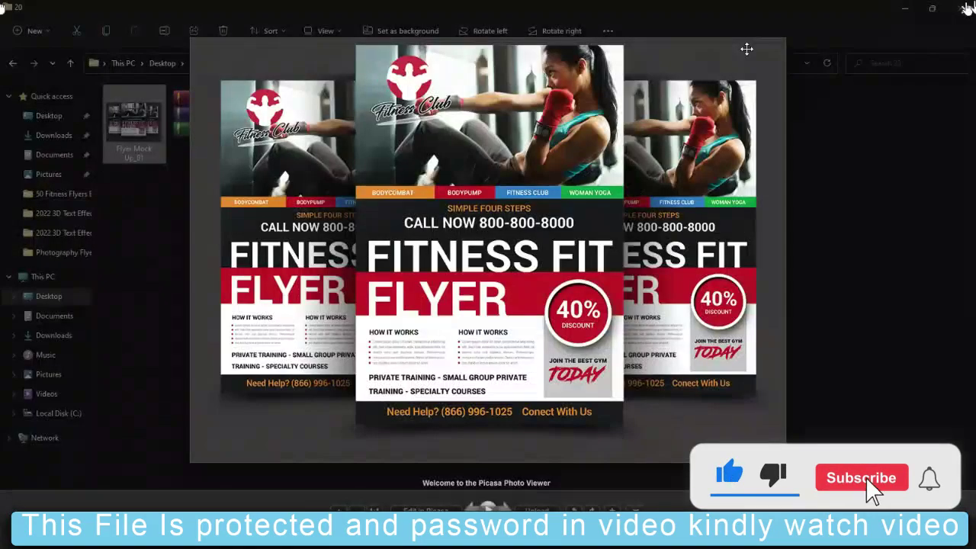
click(760, 176)
key(alt+Up)
- Preview the flyers in subfolders 21 and 22, then open subfolder 1
double_click(603, 200)
double_click(194, 126)
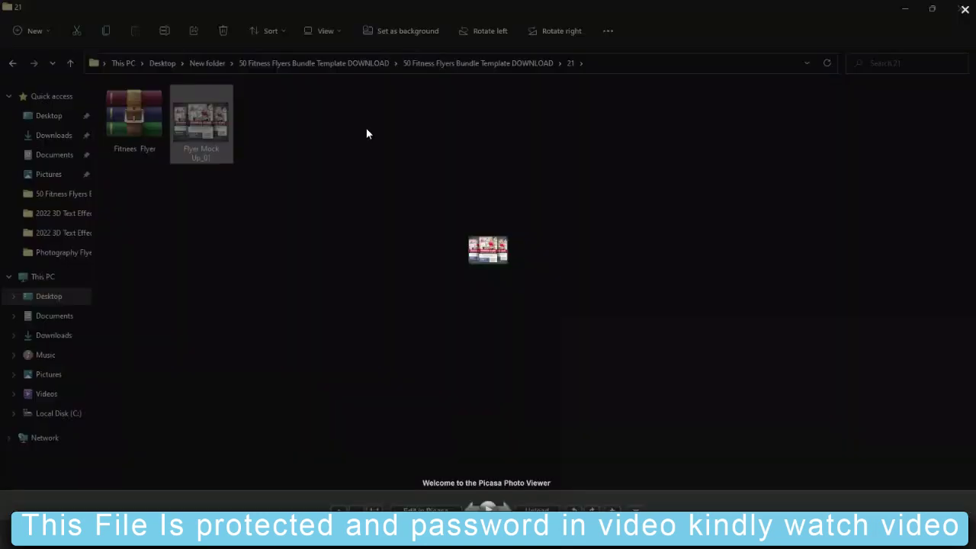
click(944, 27)
key(alt+Up)
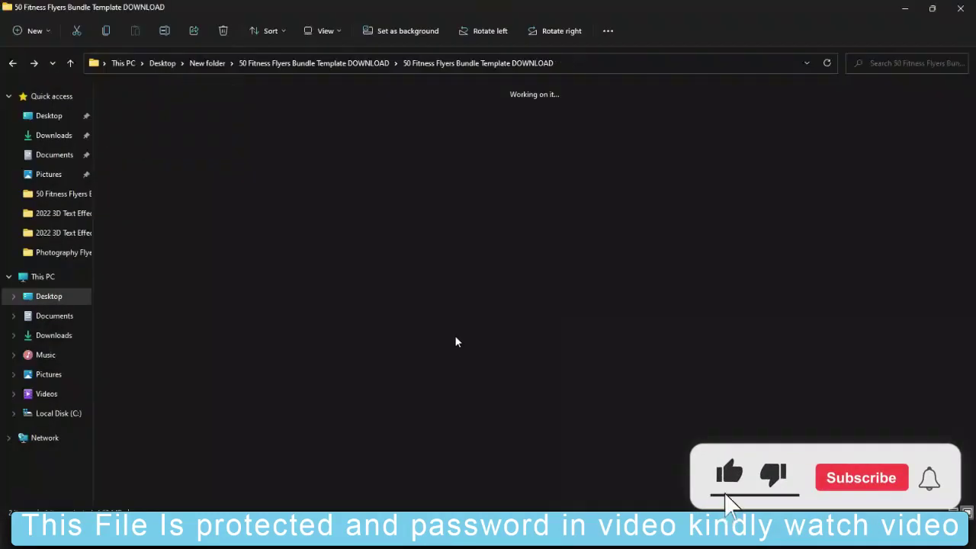
double_click(672, 191)
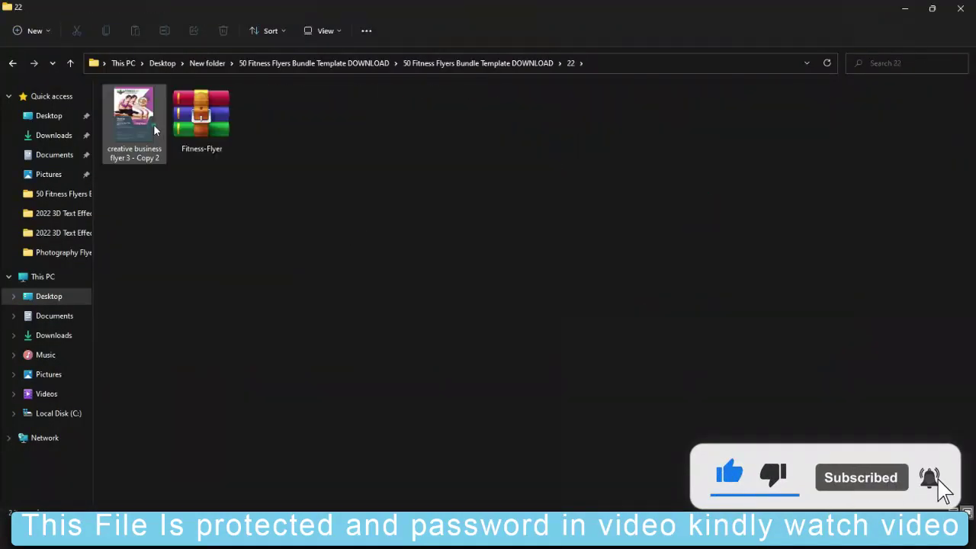
click(154, 130)
key(Return)
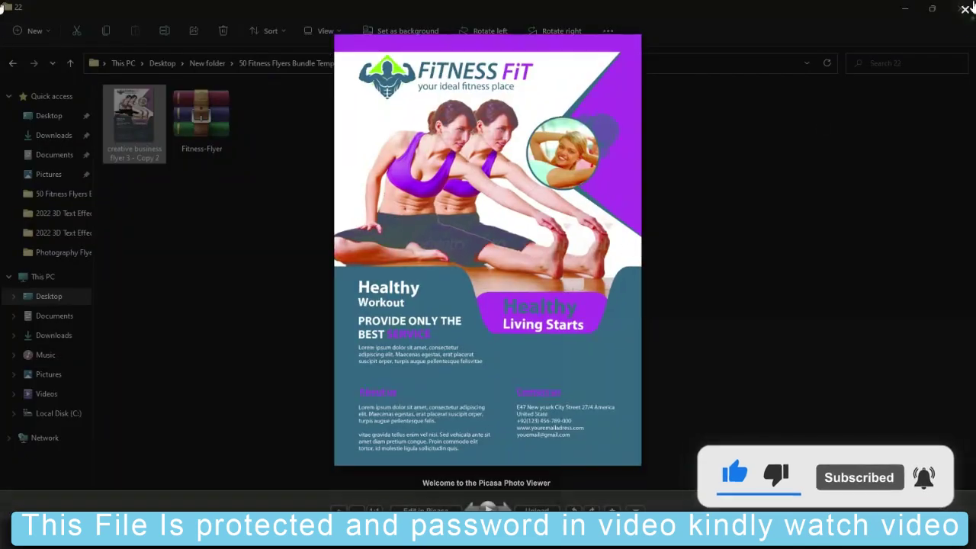
key(Escape)
key(alt+Up)
double_click(137, 141)
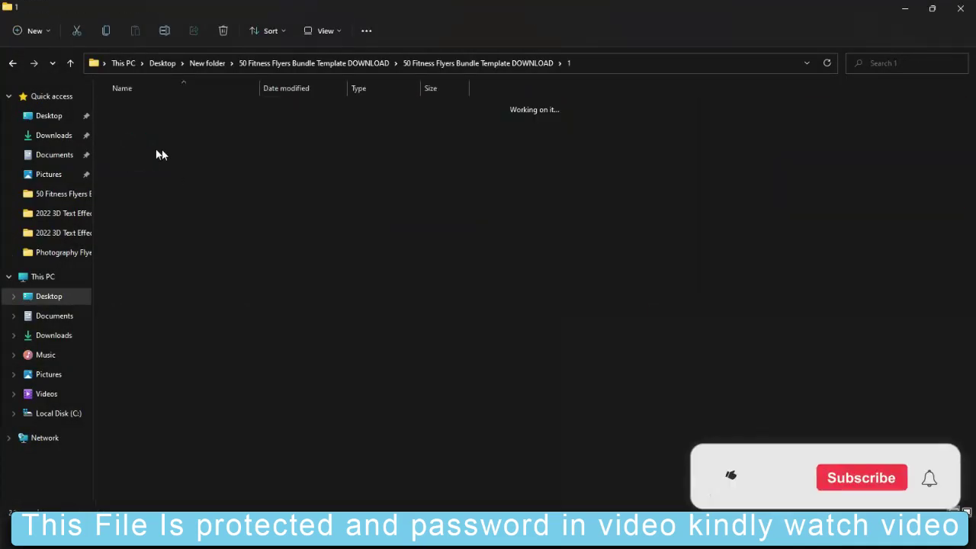
- Extract the Fitness-Flyer archive into a Fitness-Flyer folder and open that folder
click(141, 135)
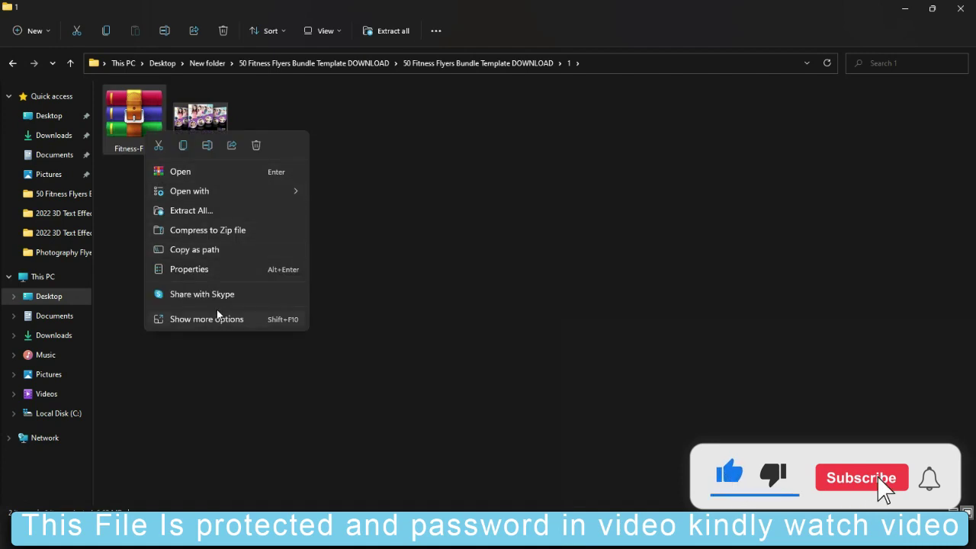
click(219, 317)
click(260, 285)
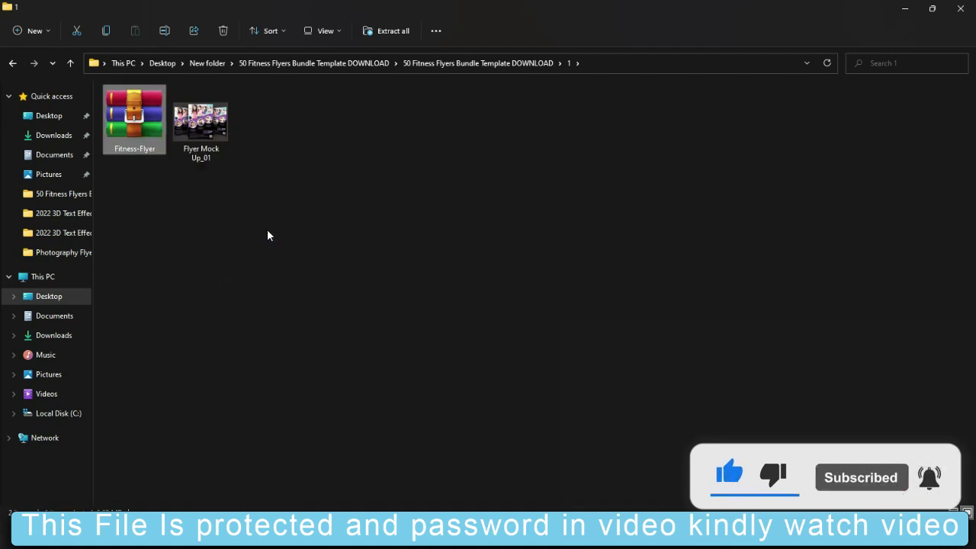
click(326, 31)
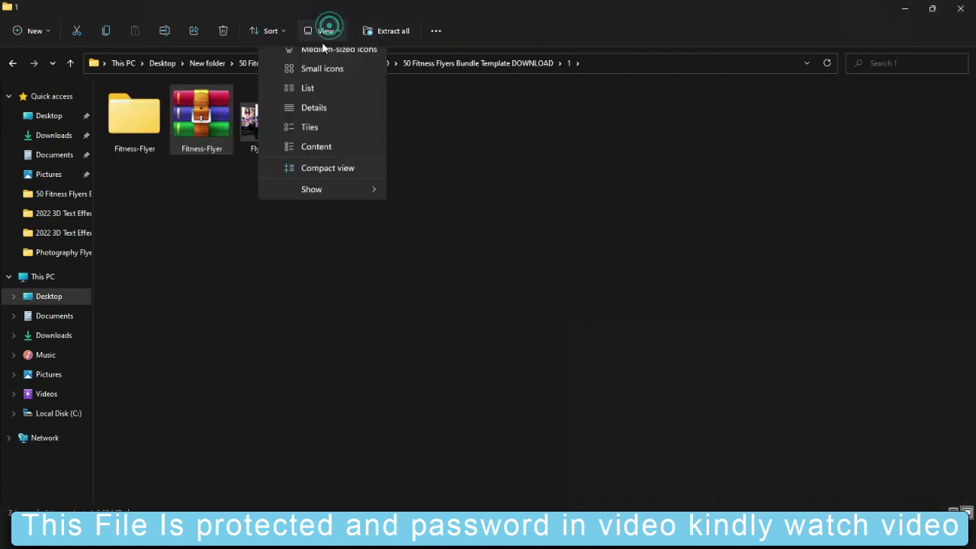
click(320, 54)
ctrl+scroll(215, 207, down, 5)
double_click(216, 195)
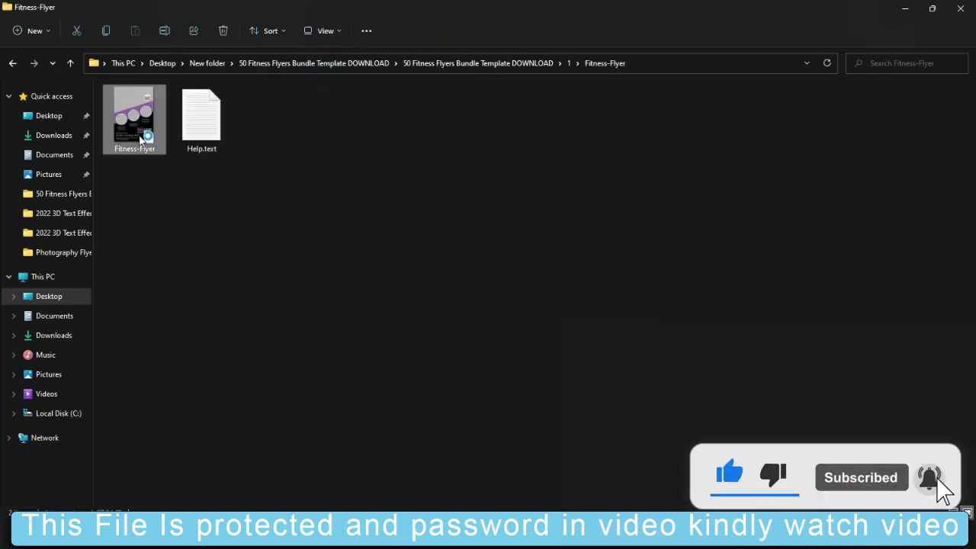
- Open Fitness-Flyer.psd in Photoshop from the extracted folder
double_click(143, 138)
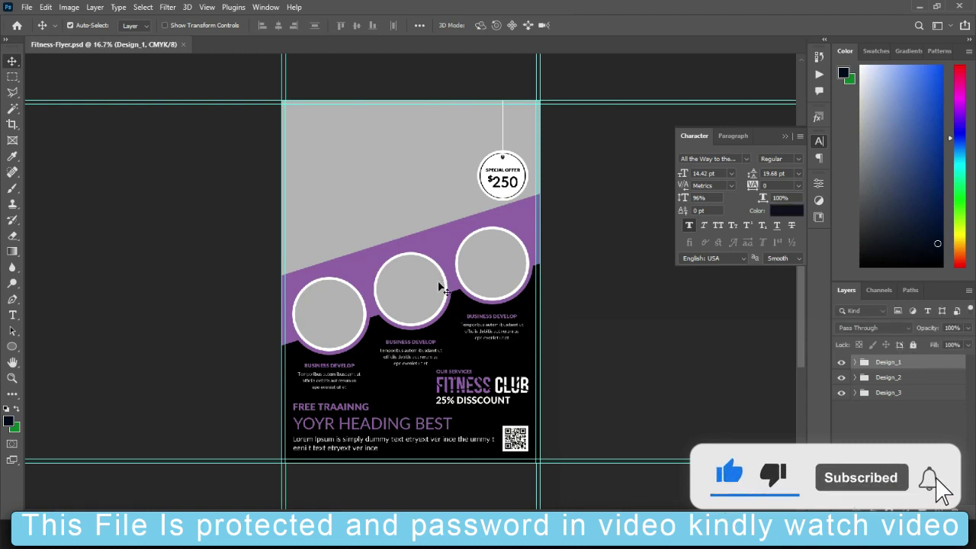
- Expand Design_1 and open the Rectangle 4 copy header smart object as its own document
click(841, 365)
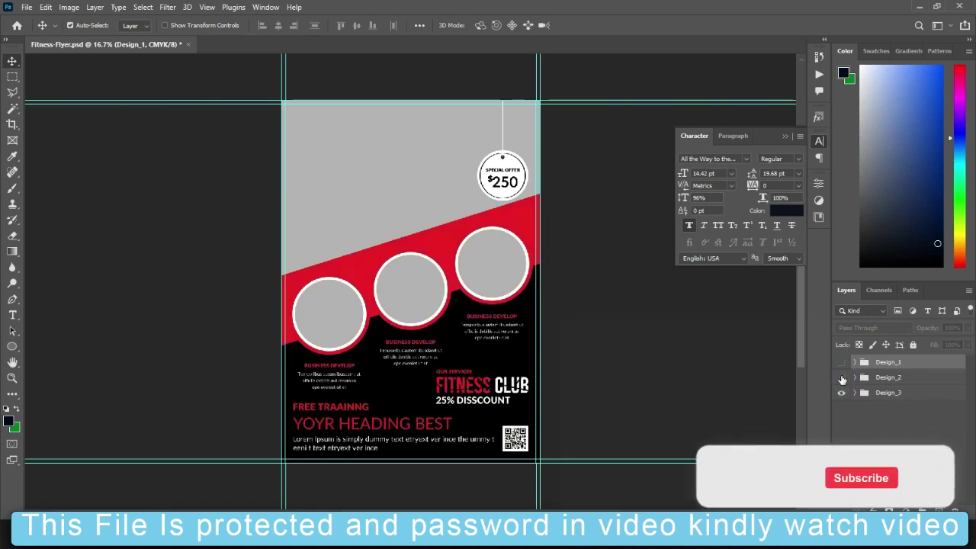
click(842, 365)
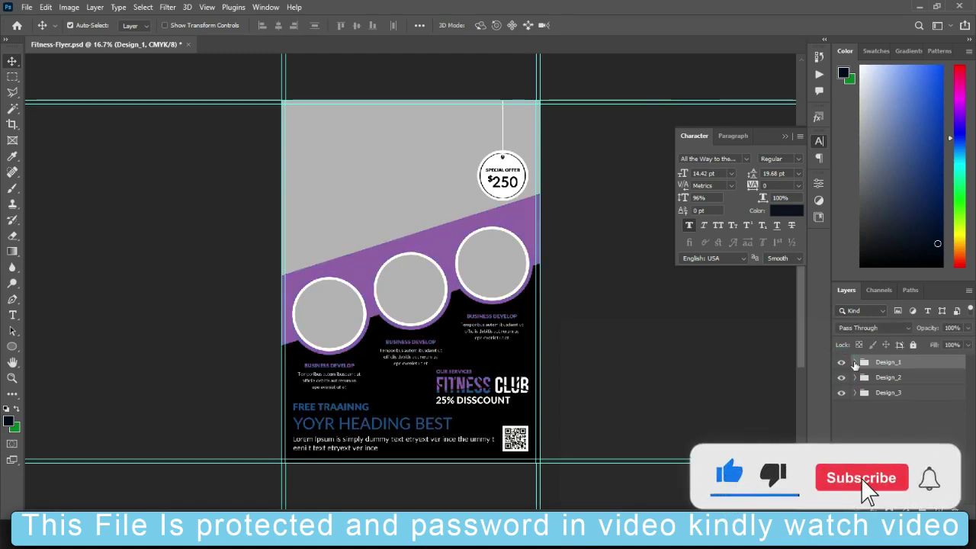
click(854, 362)
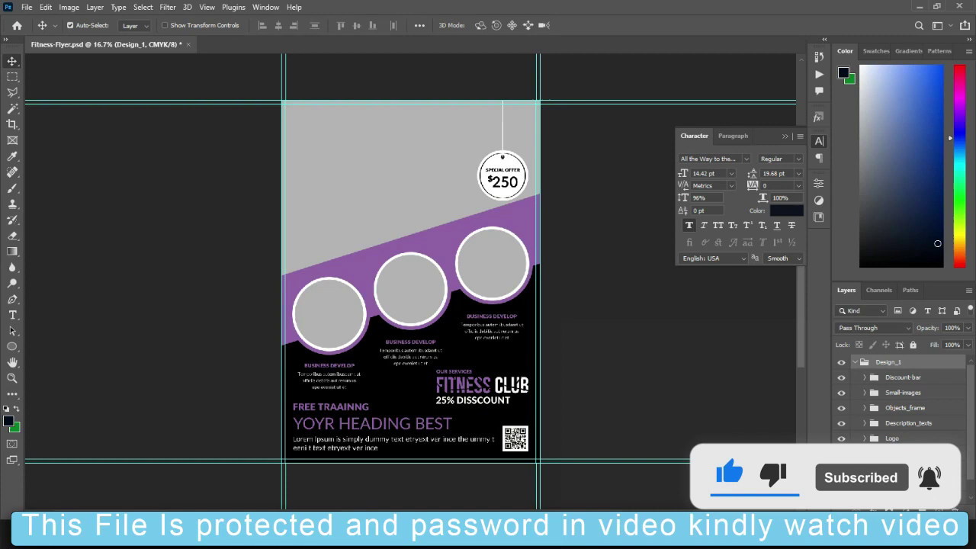
click(907, 490)
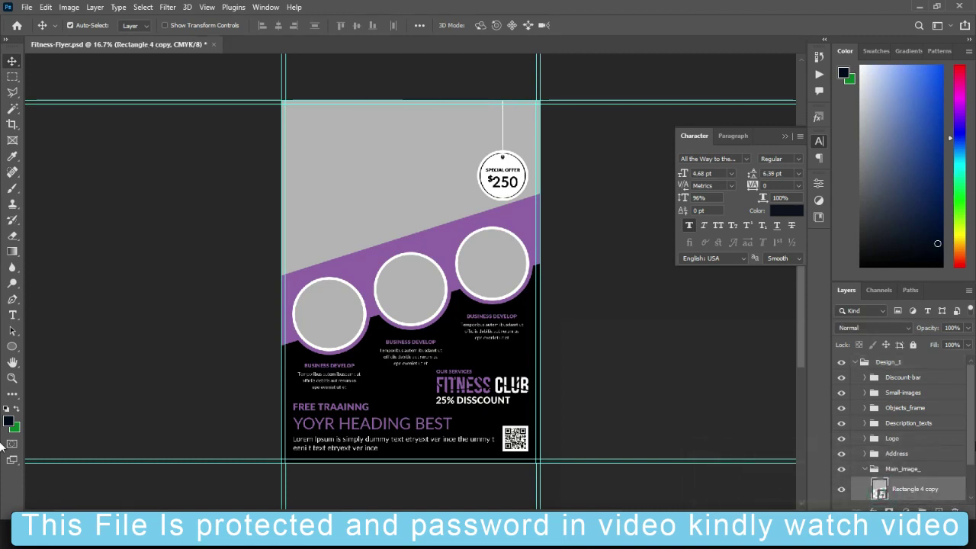
drag(973, 446, 972, 469)
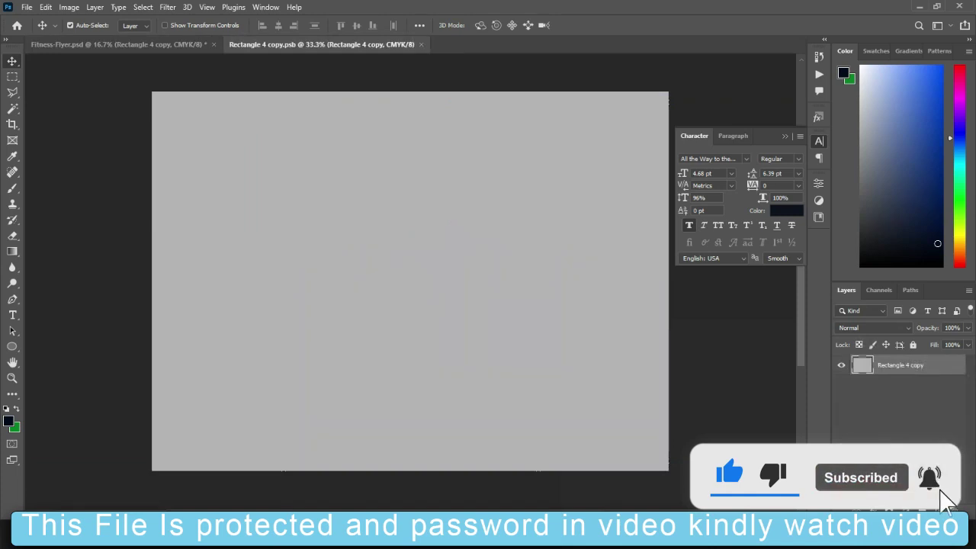
- Place pexels-pixabay-38630 from New folder (2) into the header smart object and save it
click(533, 476)
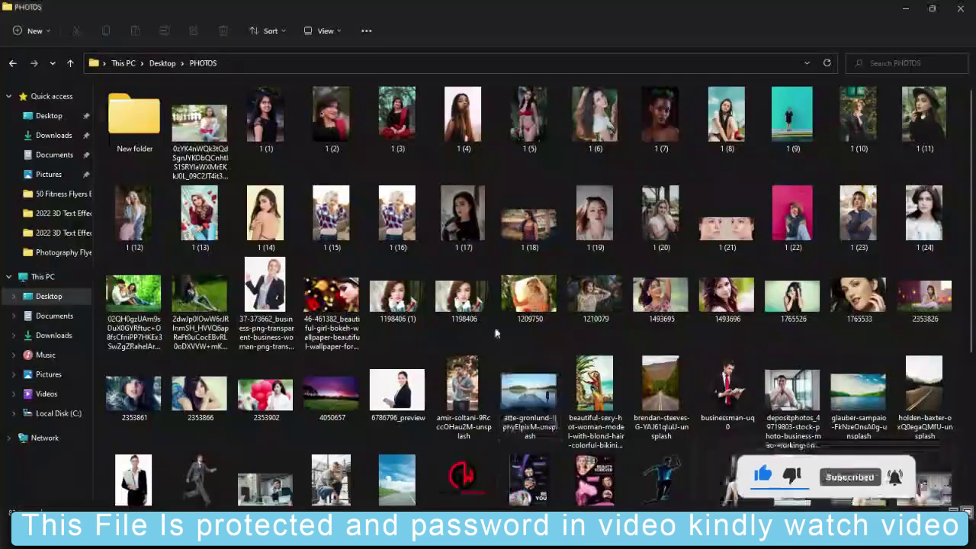
key(alt+Up)
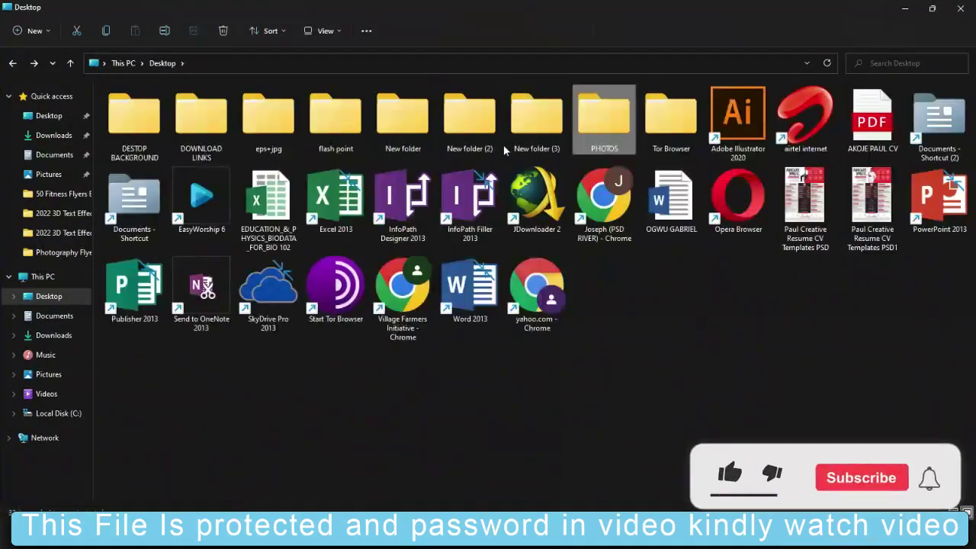
double_click(475, 138)
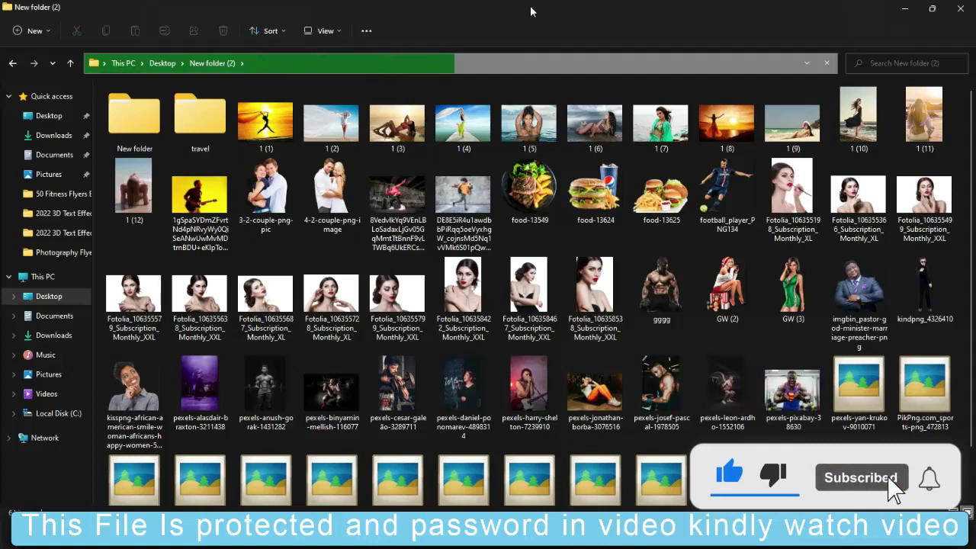
double_click(531, 26)
scroll(710, 412, down, 3)
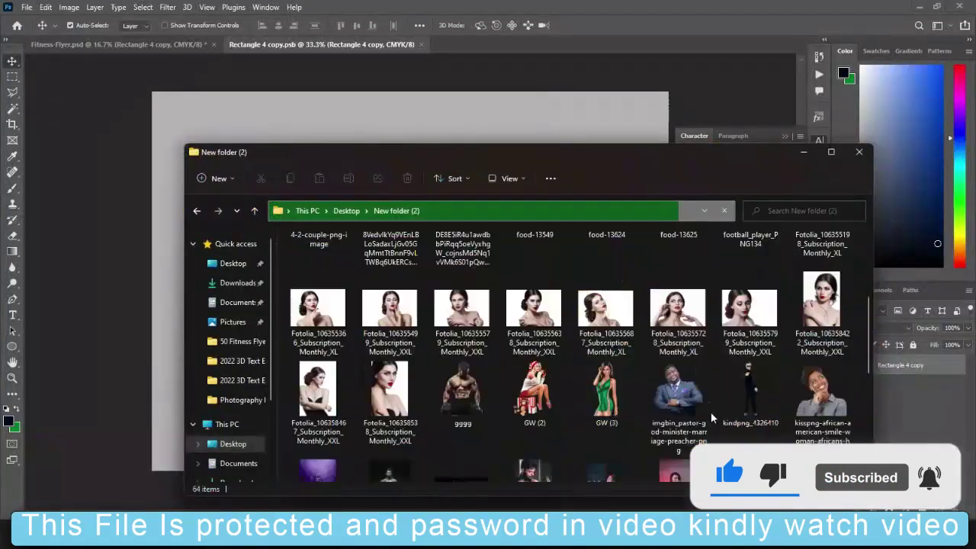
scroll(710, 411, down, 2)
scroll(710, 411, down, 3)
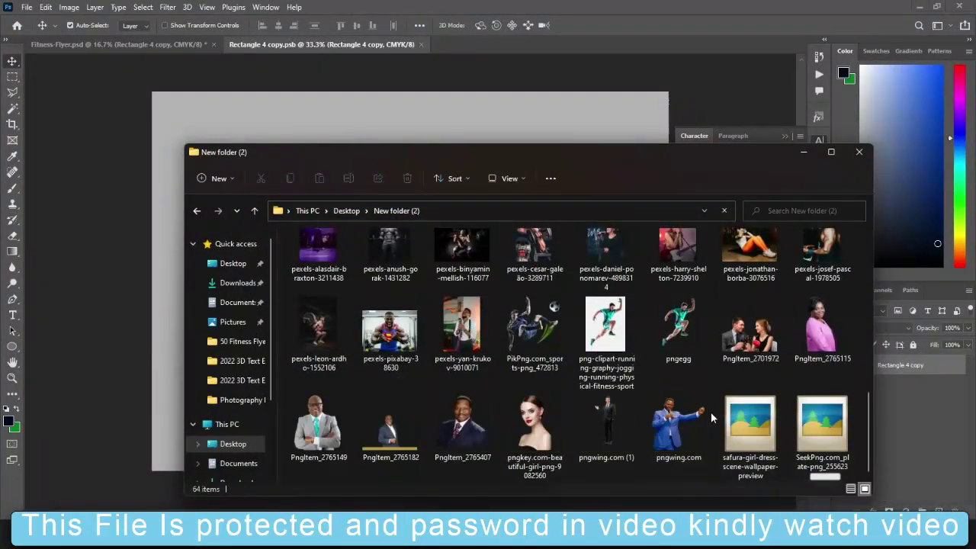
scroll(711, 418, up, 2)
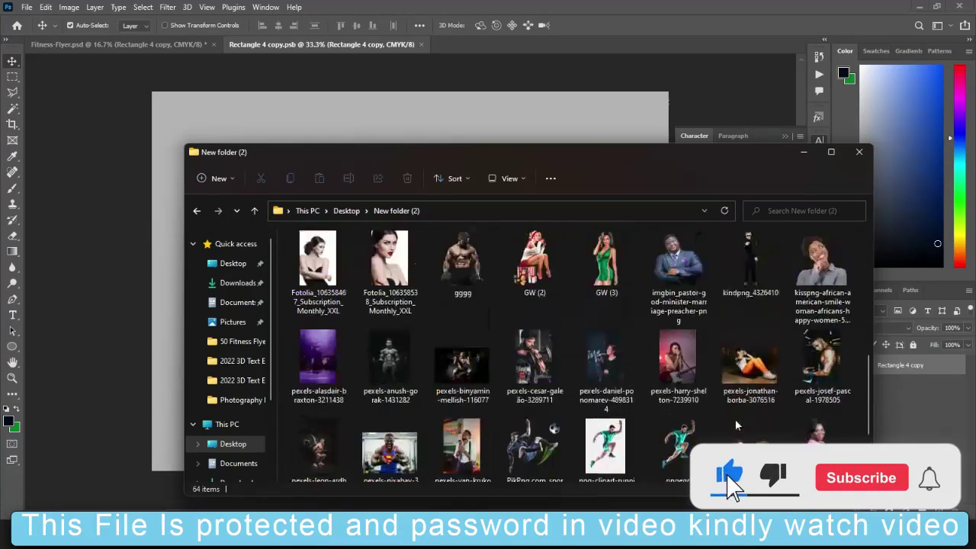
drag(389, 454, 153, 382)
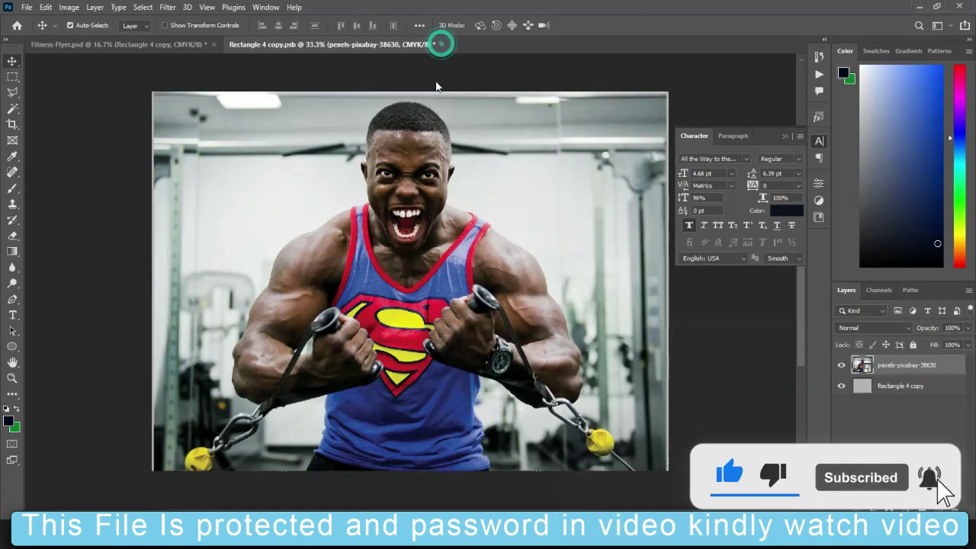
click(433, 200)
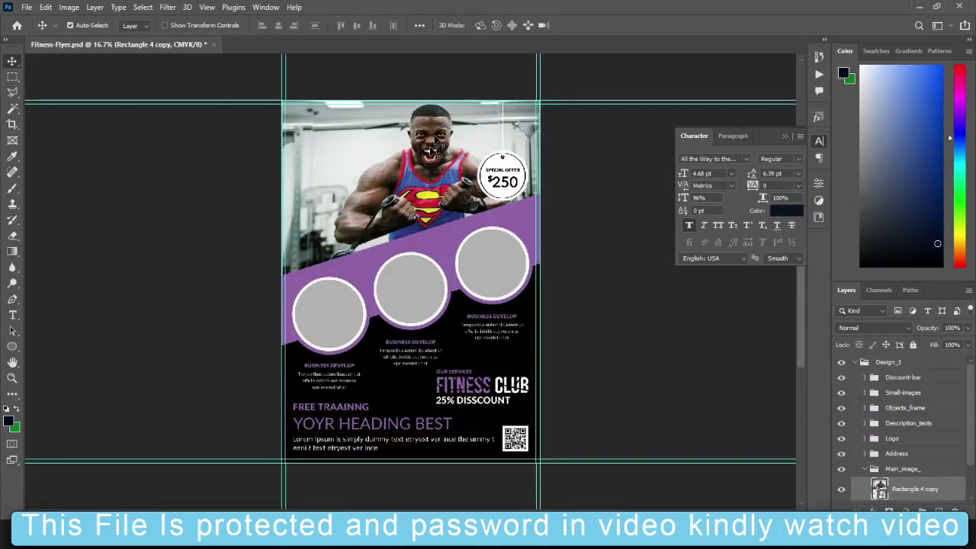
- Place pexels-cesar-galeao-3289711 into the Ellipse 1 copy 4 smart object, stretched to cover it
click(347, 306)
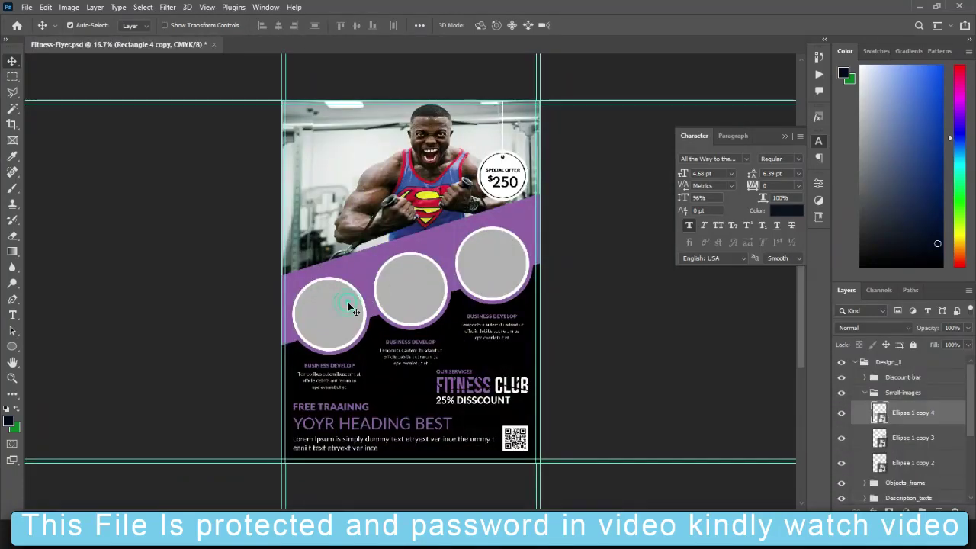
double_click(880, 415)
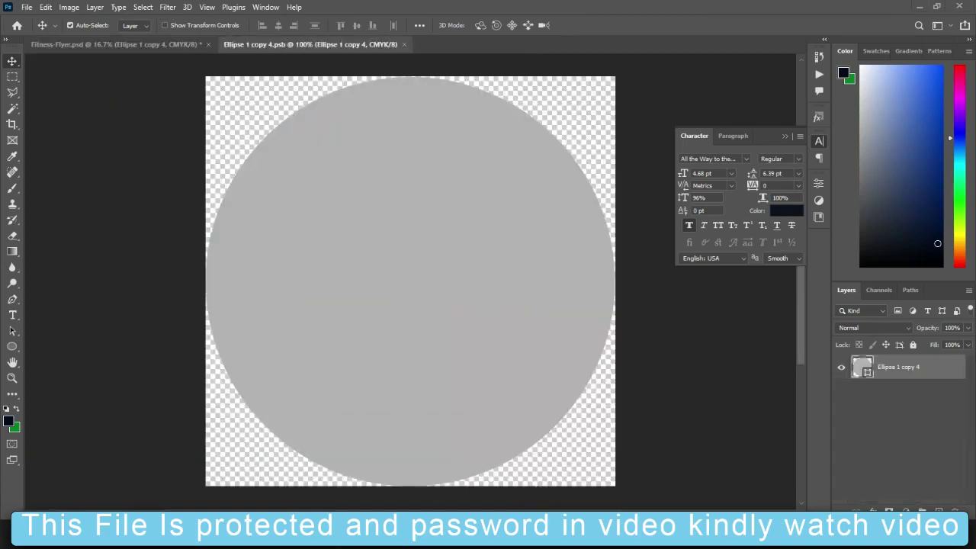
click(541, 465)
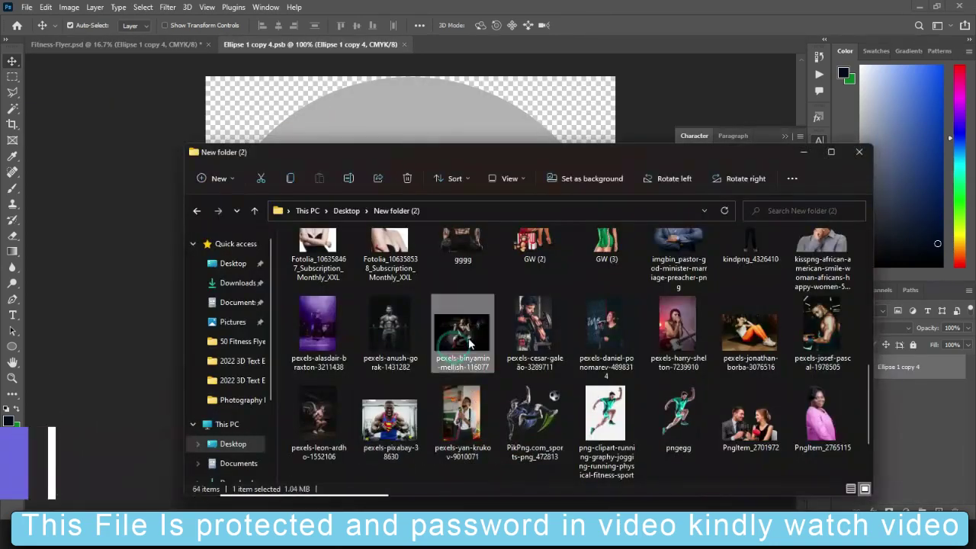
drag(469, 345, 416, 185)
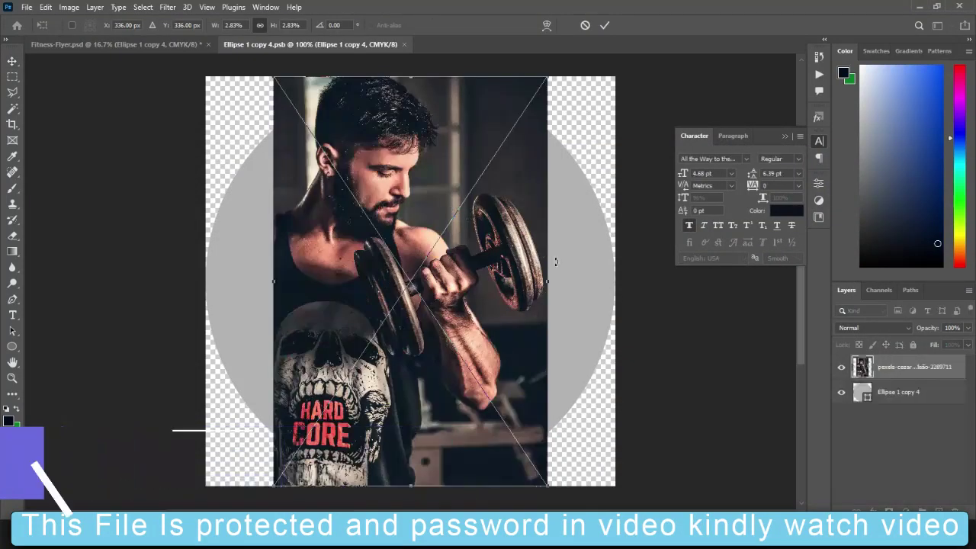
drag(550, 280, 614, 282)
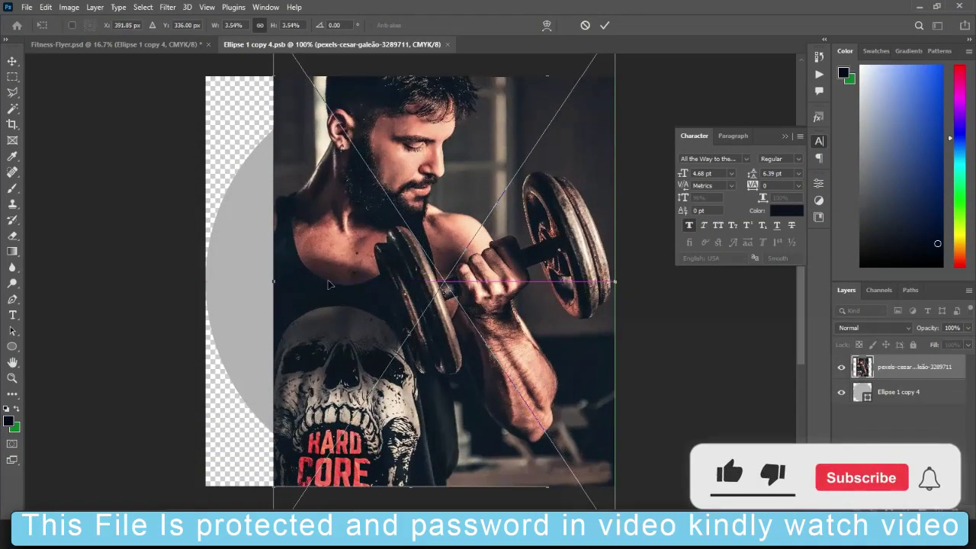
drag(272, 280, 196, 282)
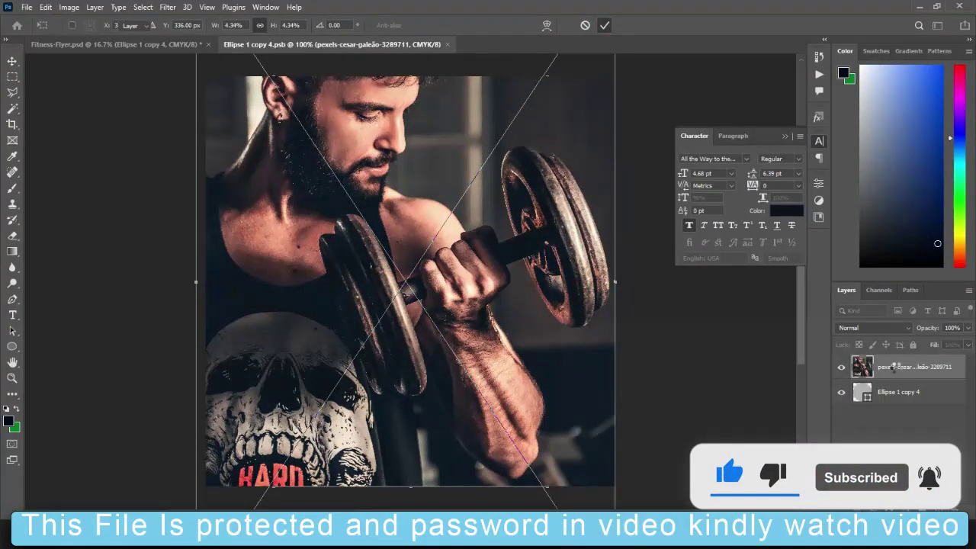
click(604, 25)
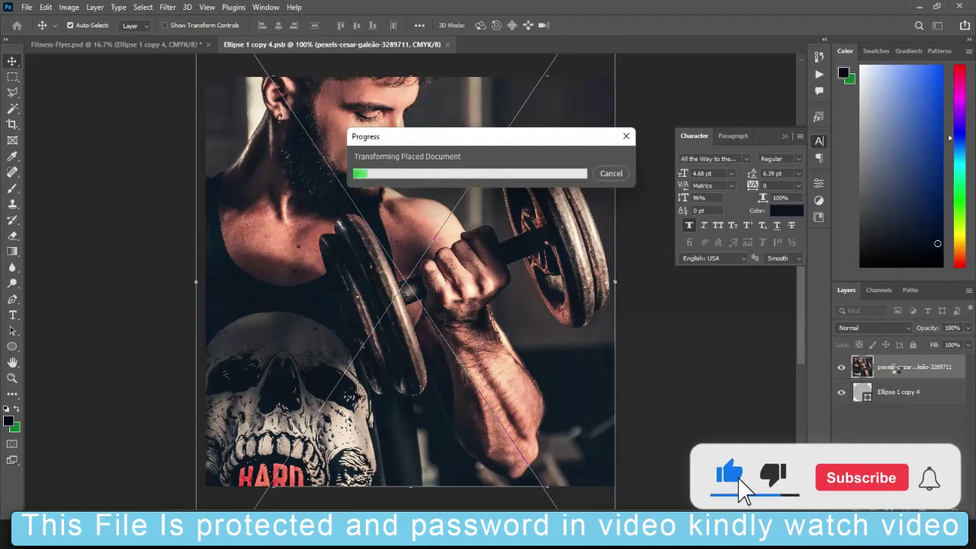
- Clip the dumbbell photo to the circle, adjust its position, and save the smart object
right_click(894, 368)
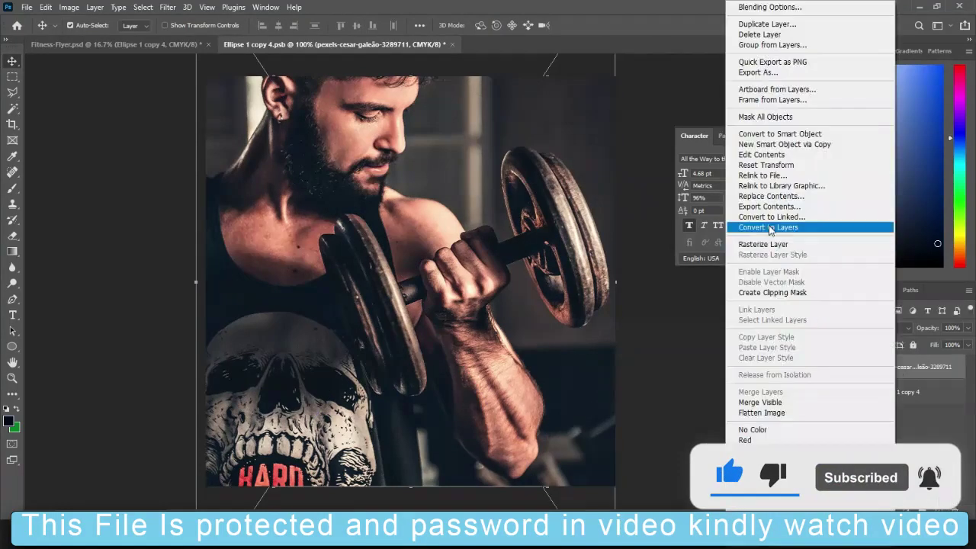
click(772, 292)
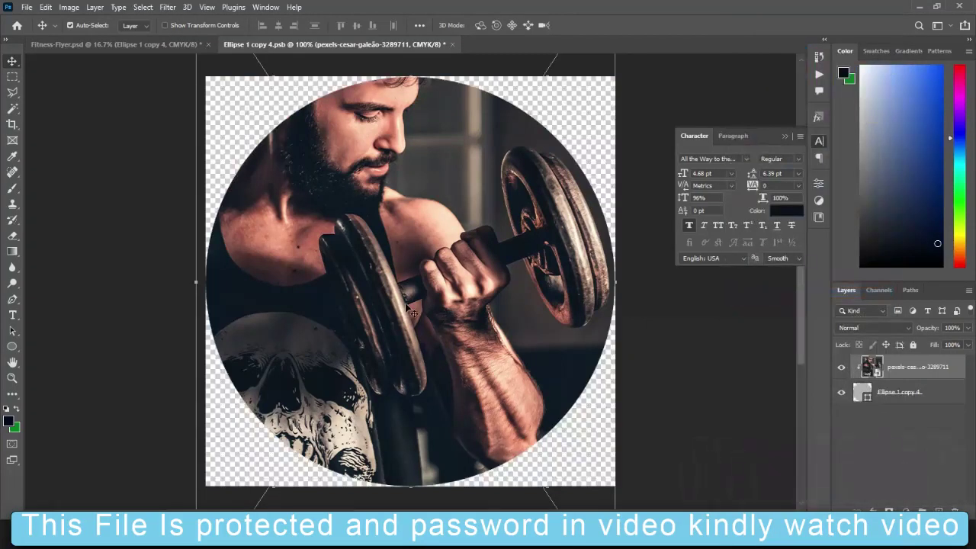
drag(413, 312, 417, 318)
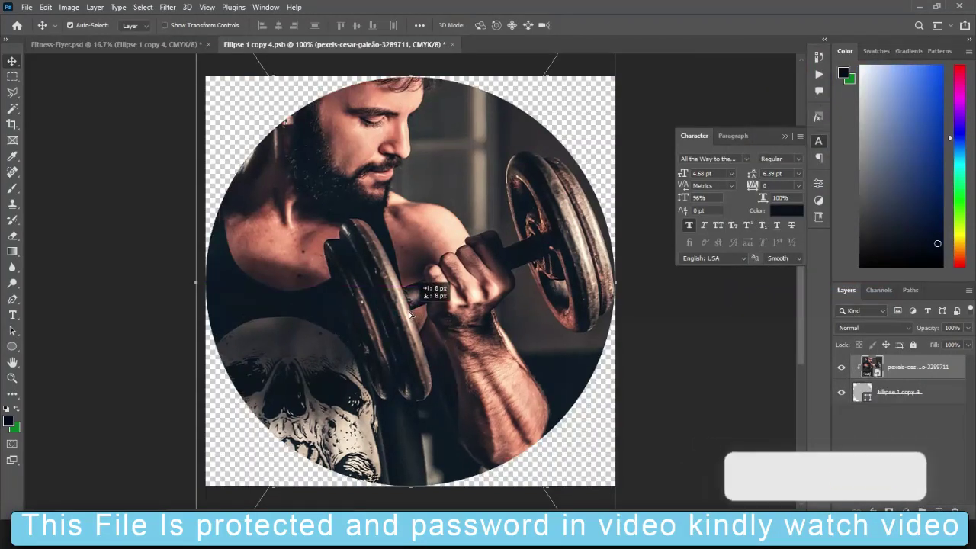
click(453, 45)
click(429, 201)
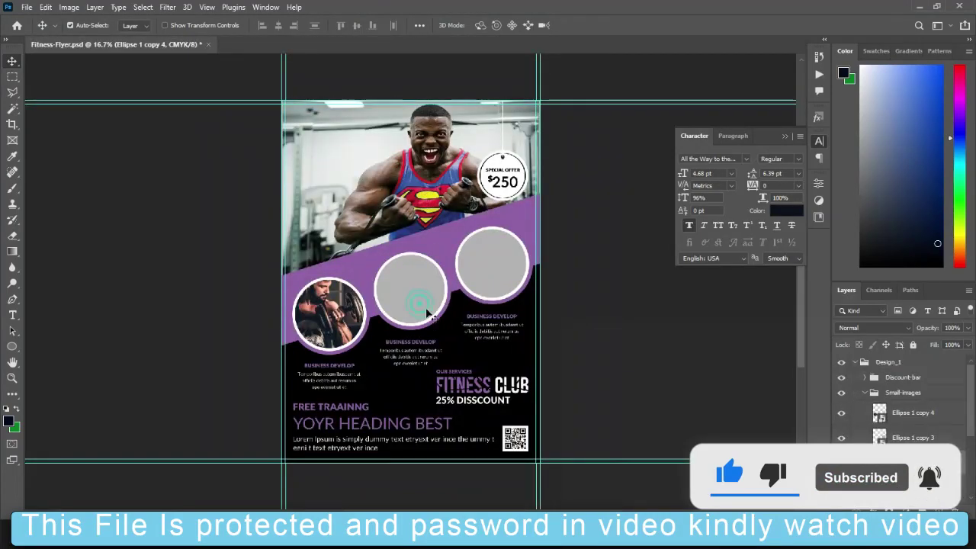
- In the middle circle's contents, place the barbell photo pexels-anush-gorak-1431282 and stretch it to cover the circle
double_click(879, 462)
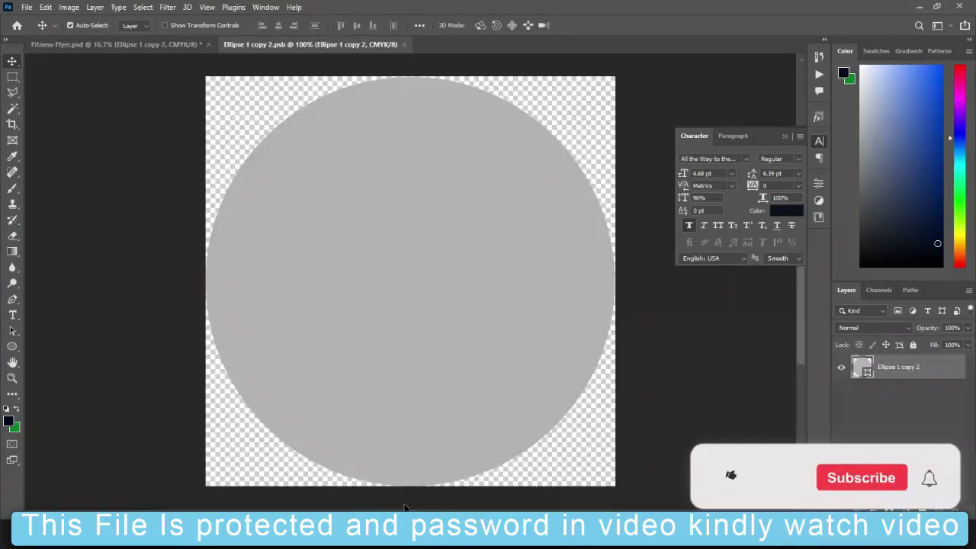
click(538, 469)
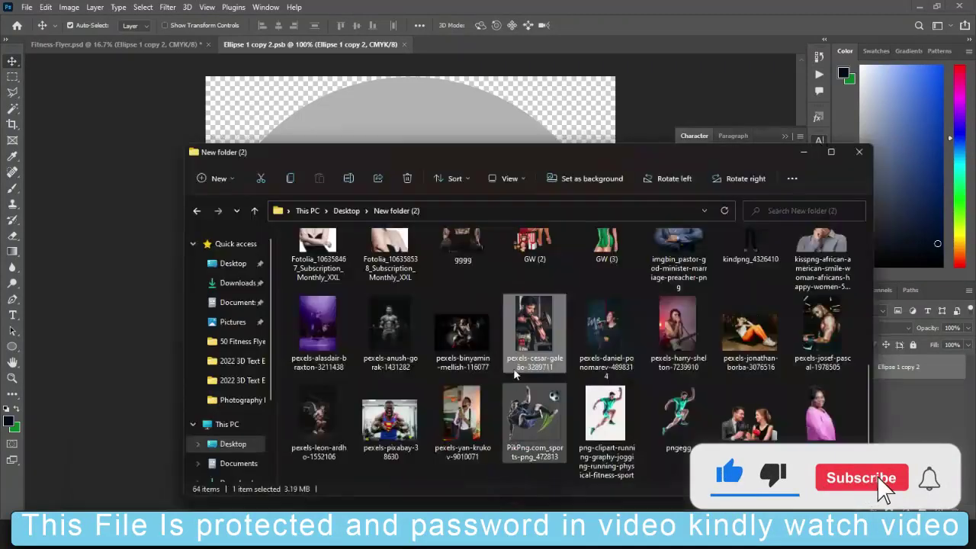
drag(463, 344, 407, 192)
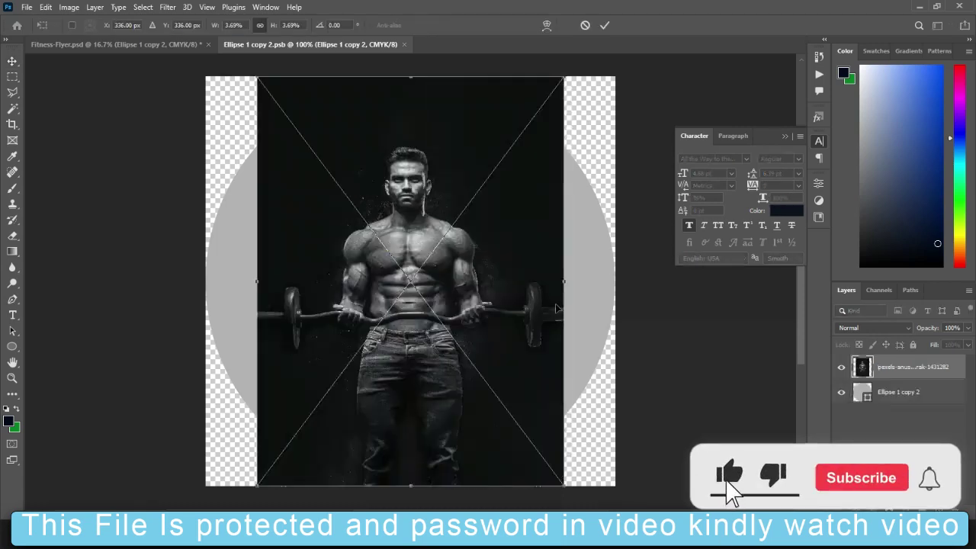
drag(563, 281, 614, 282)
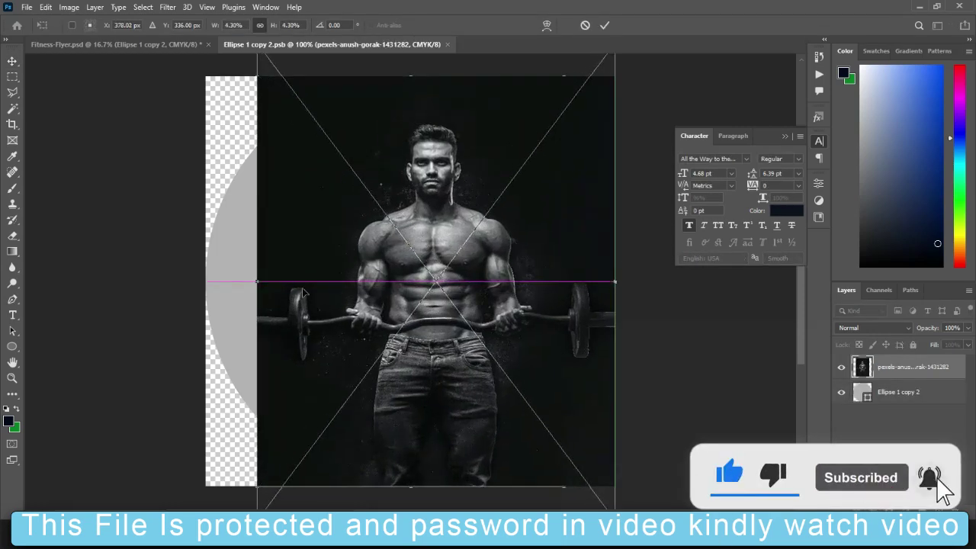
drag(257, 282, 205, 282)
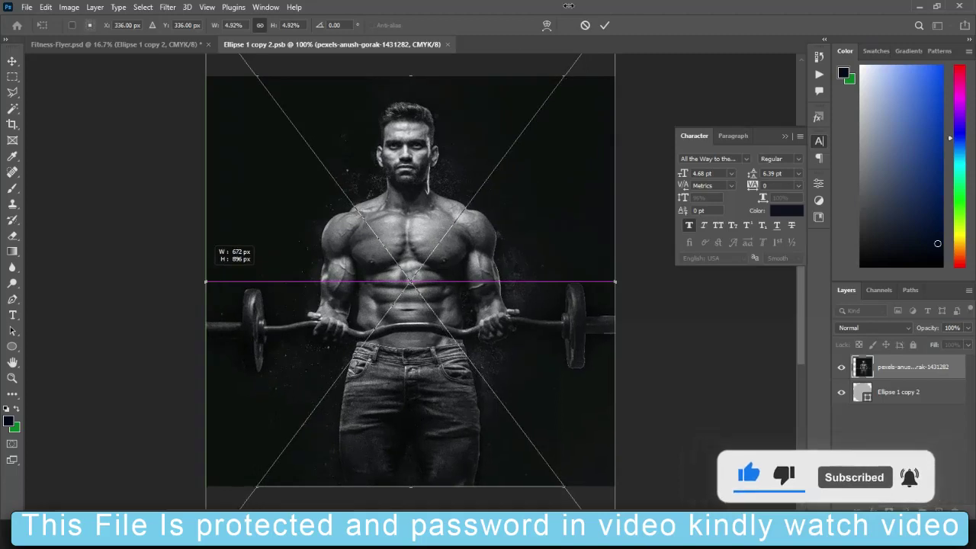
key(Return)
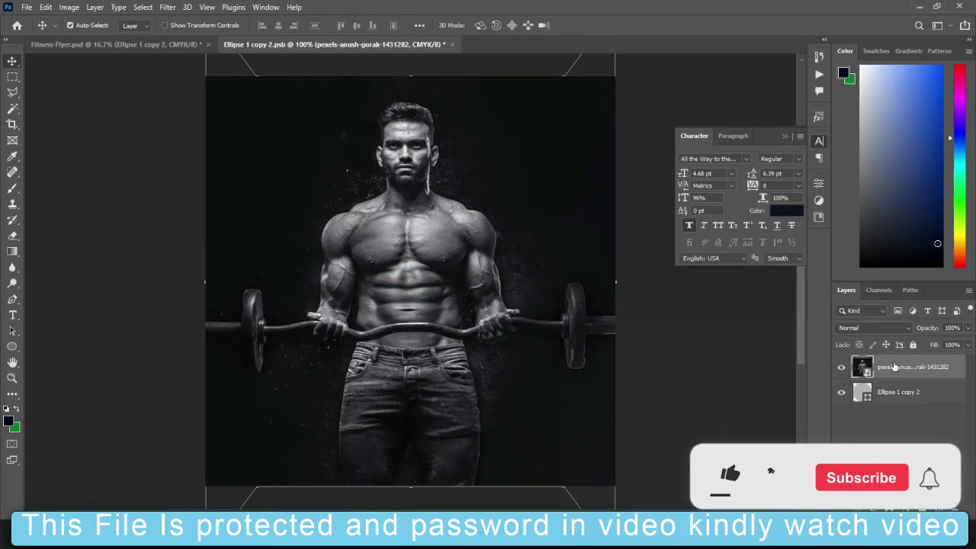
- Clip the barbell photo to the Ellipse 1 copy 2 shape and save the circle document
right_click(892, 367)
click(770, 293)
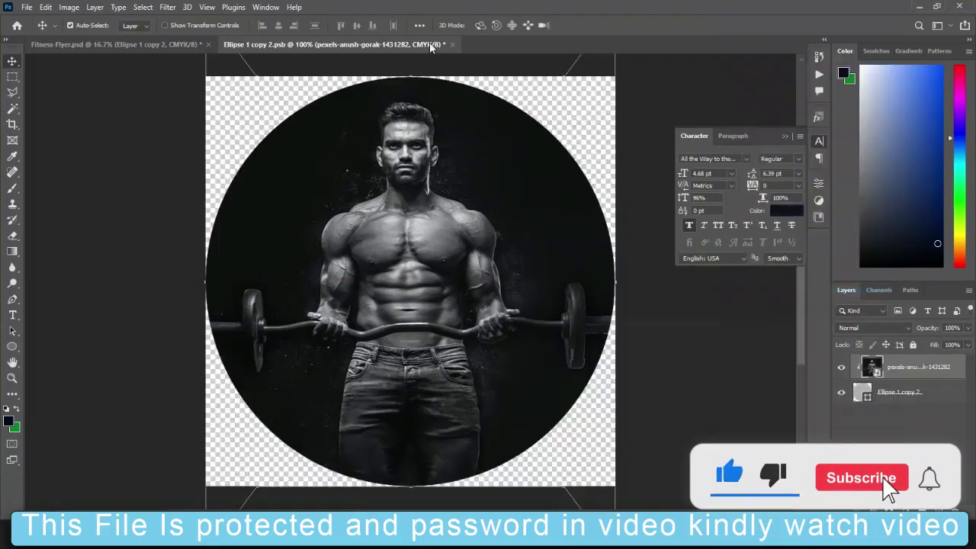
click(452, 44)
click(425, 200)
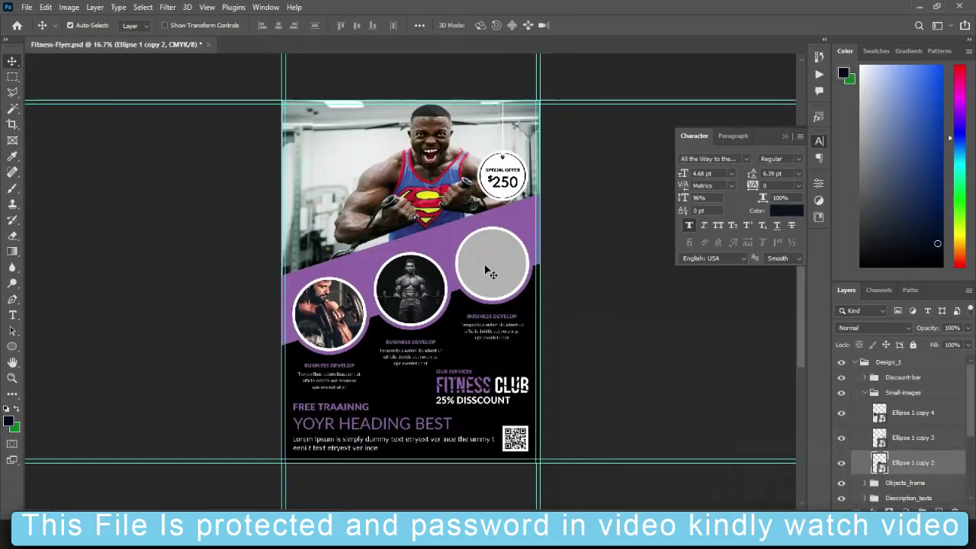
- Place the dark gym photo pexels-josef-pascal-1978505 into the right circle's contents, stretched to cover it
double_click(488, 270)
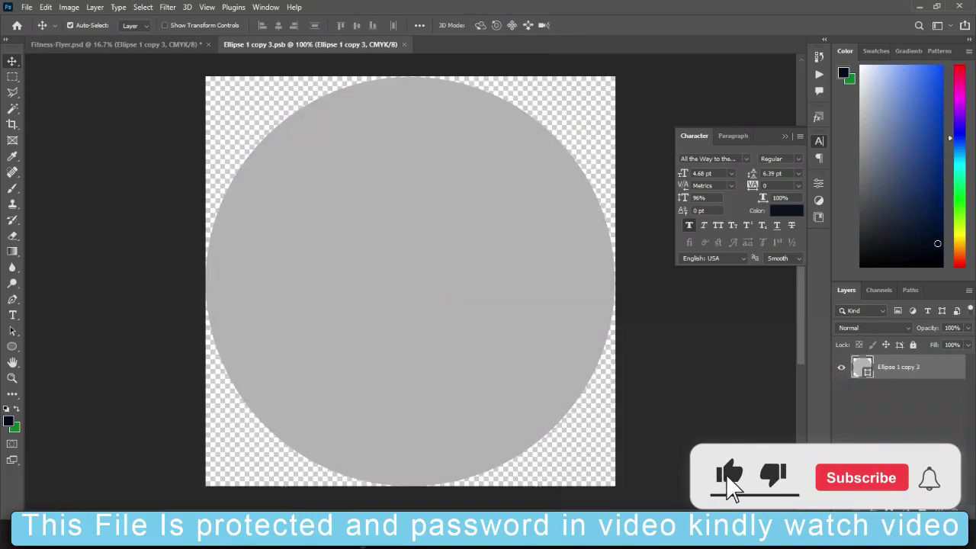
click(533, 465)
click(551, 330)
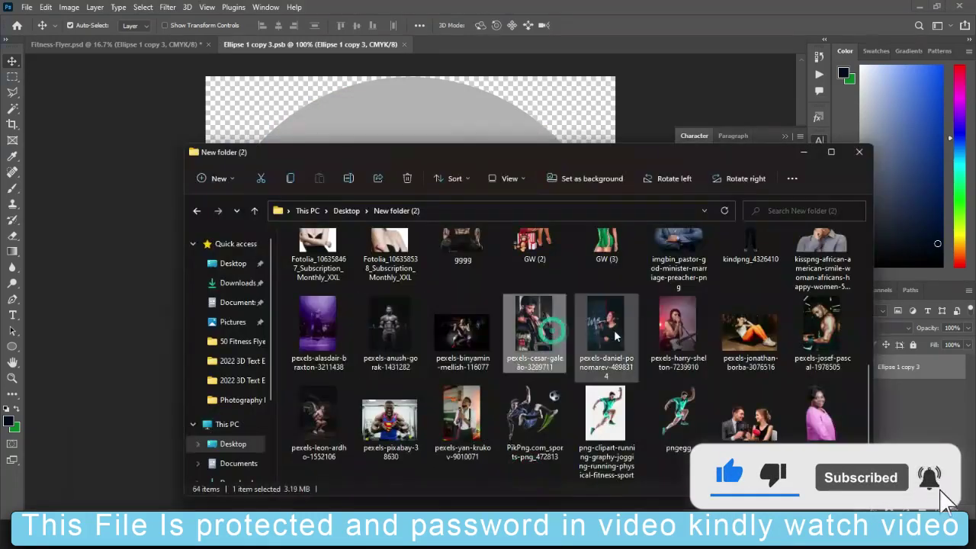
drag(822, 336, 460, 119)
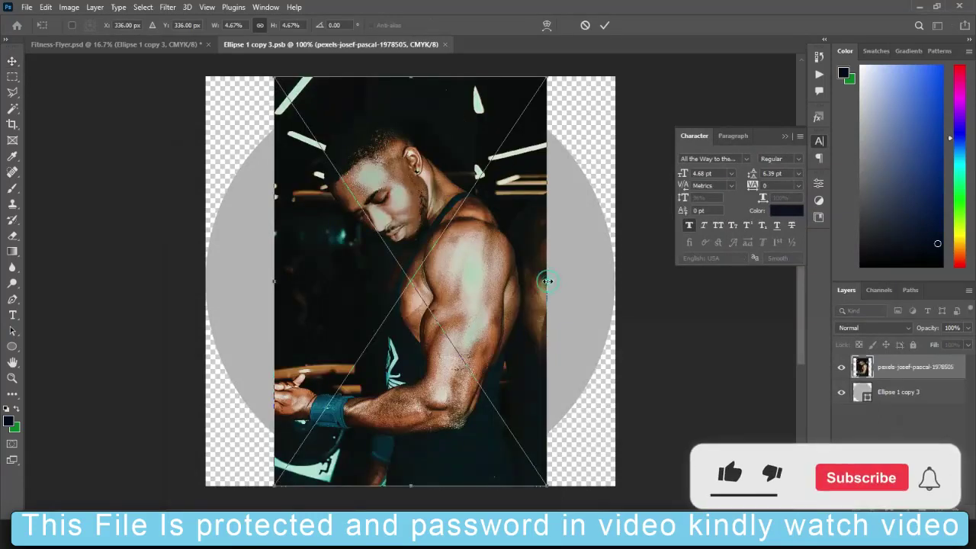
drag(548, 281, 622, 281)
drag(273, 281, 206, 270)
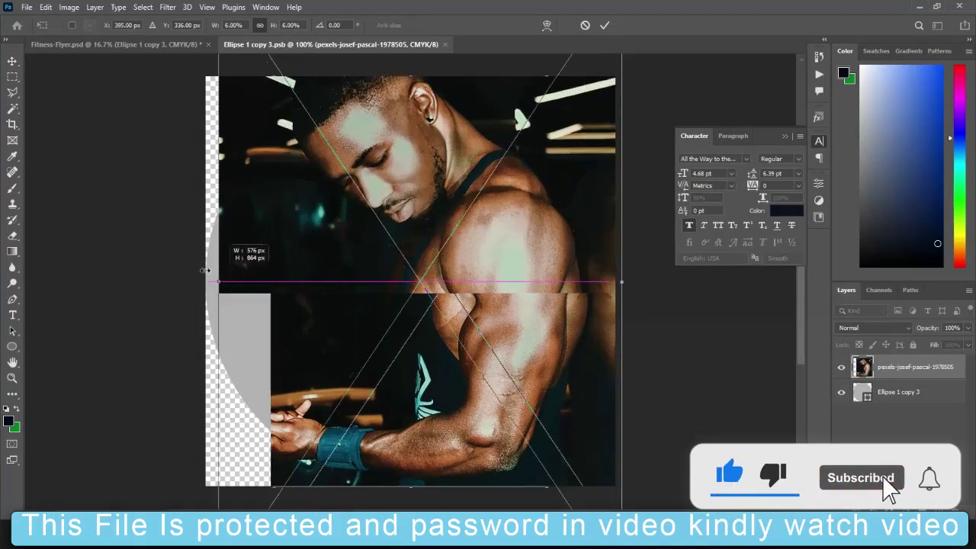
click(605, 25)
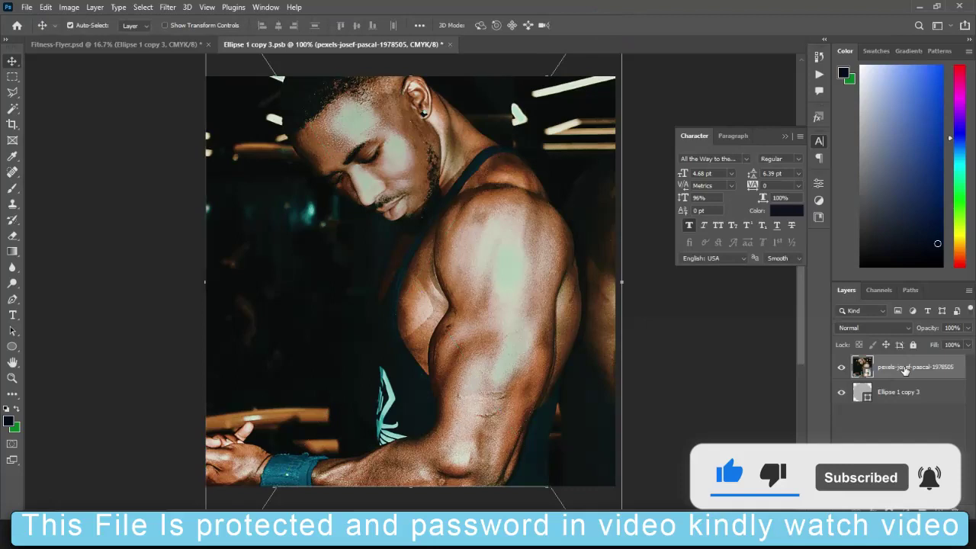
- Clip the gym photo to the Ellipse 1 copy 3 shape and save the circle document
right_click(906, 371)
click(757, 292)
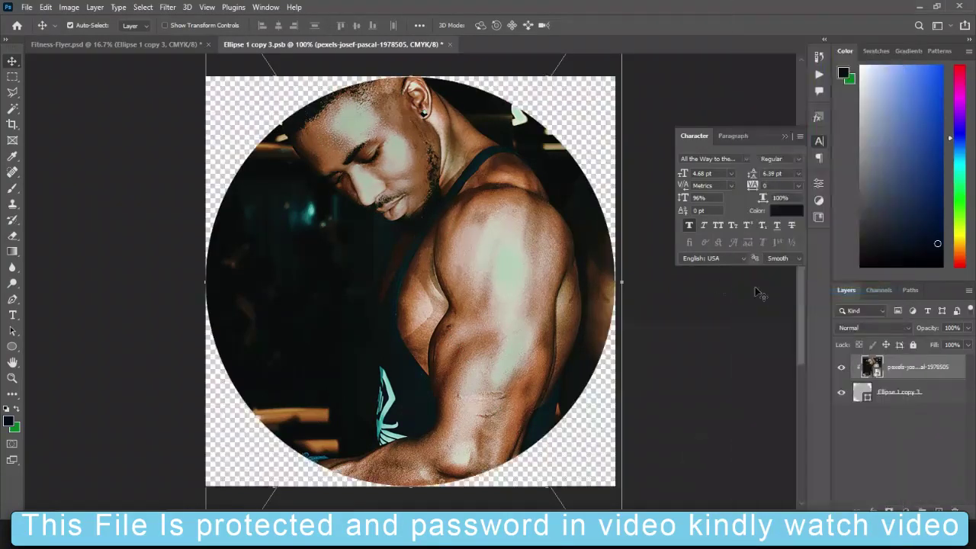
click(450, 44)
click(440, 202)
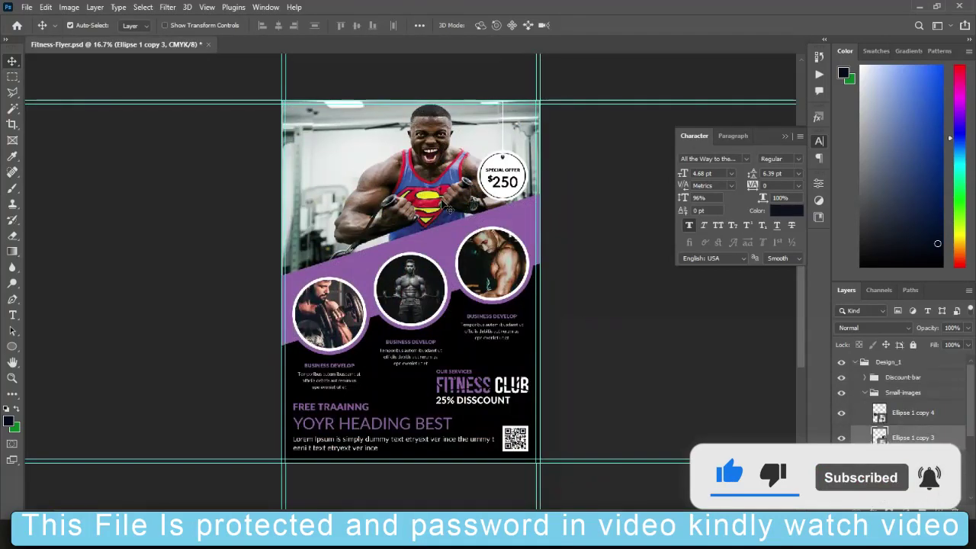
- Fit the whole flyer on screen with Ctrl+0 and bring back the Fitness-Flyer folder window
key(ctrl)
key(ctrl+0)
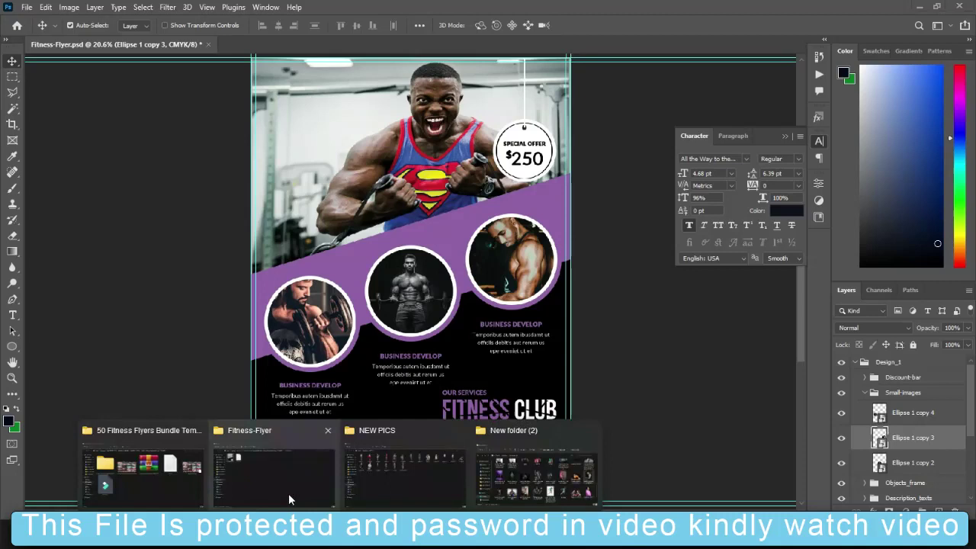
click(287, 489)
- Go up two folder levels with Alt+Up to the bundle folder listing subfolders 1–50
key(alt+Up)
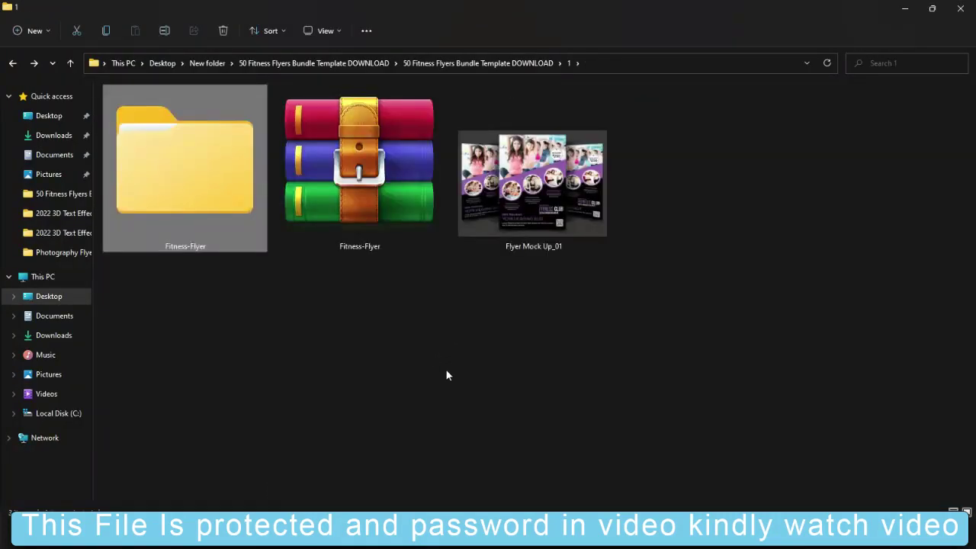
key(alt+Up)
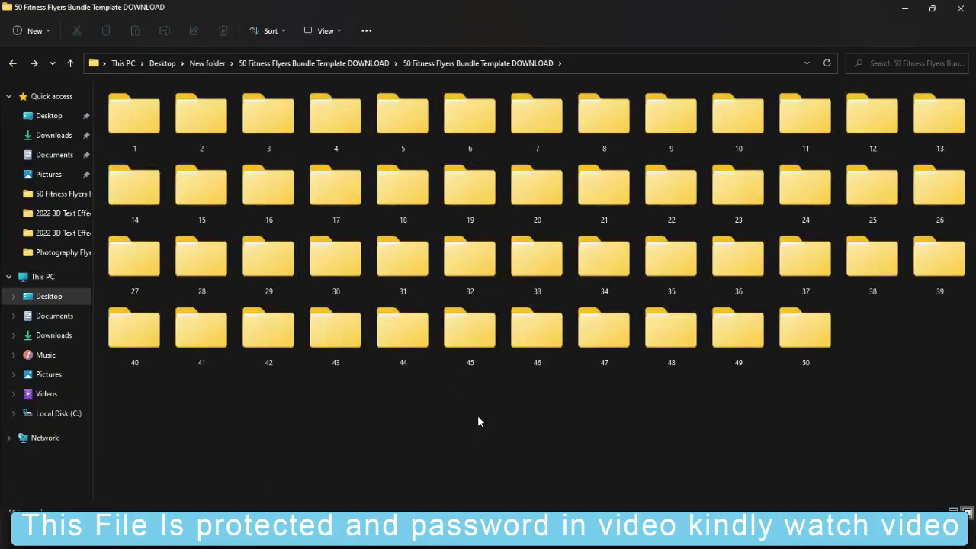